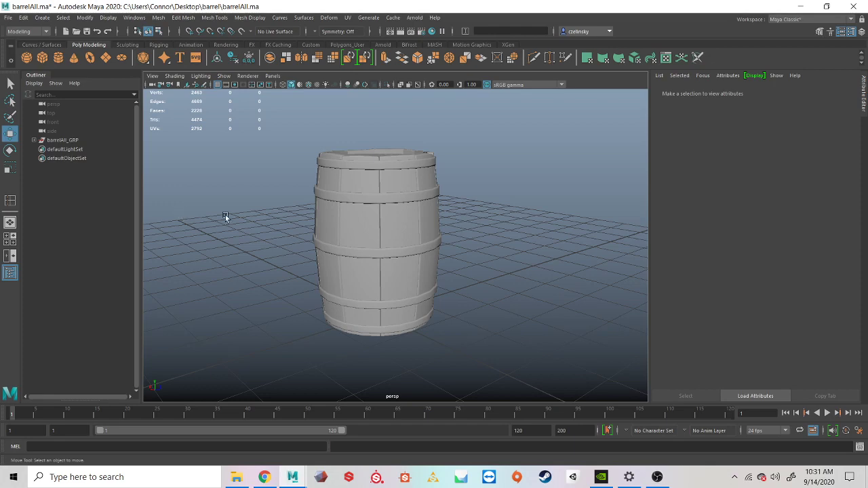
# Step: Duplicate the barrelAll_GRP group and move the copy beside the original barrel
pyautogui.keyDown('alt'); pyautogui.moveTo(225, 215); pyautogui.dragTo(282, 236); pyautogui.keyUp('alt')
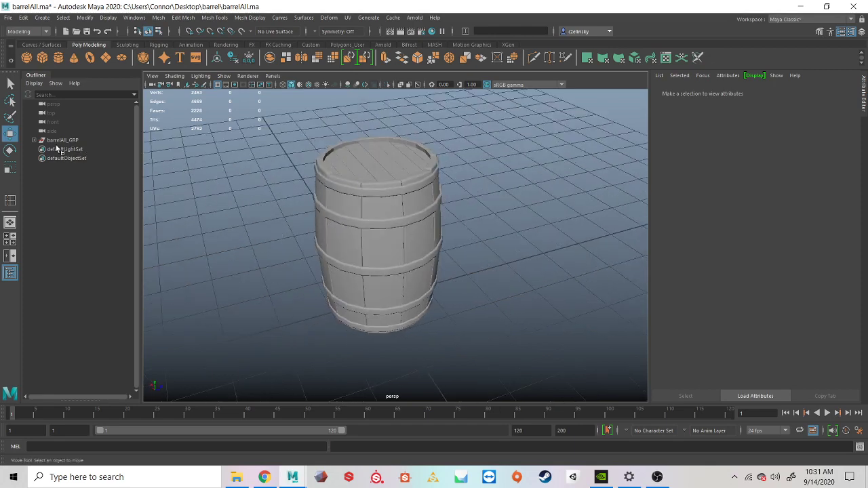
pyautogui.keyDown('shift'); pyautogui.click(34, 140); pyautogui.keyUp('shift')
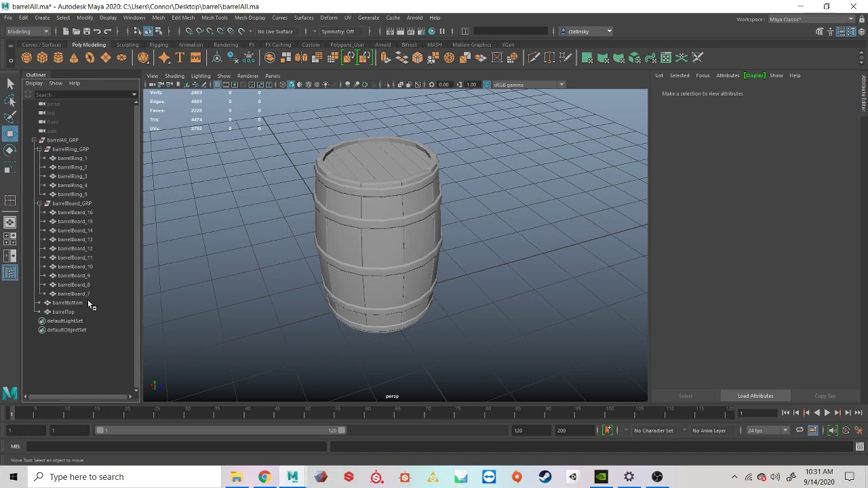
pyautogui.click(34, 140)
pyautogui.click(66, 141)
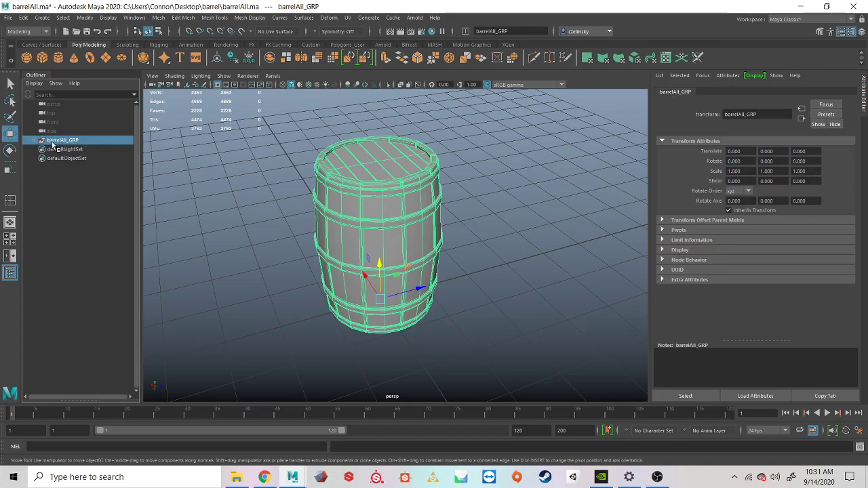
pyautogui.hotkey('ctrl', 'd')
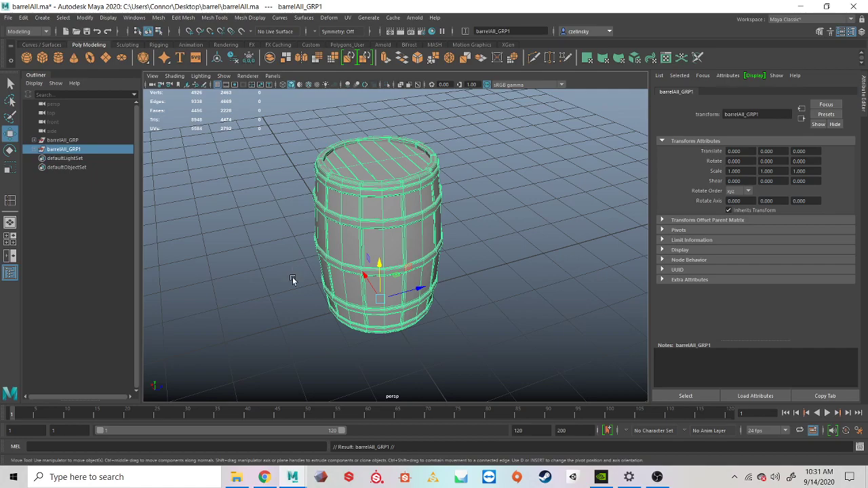
pyautogui.keyDown('alt'); pyautogui.moveTo(292, 277); pyautogui.dragTo(311, 251, button='middle'); pyautogui.keyUp('alt')
pyautogui.moveTo(435, 264); pyautogui.dragTo(268, 296)
pyautogui.keyDown('alt'); pyautogui.moveTo(378, 242); pyautogui.dragTo(443, 255, button='middle'); pyautogui.keyUp('alt')
pyautogui.keyDown('alt'); pyautogui.moveTo(387, 242); pyautogui.dragTo(365, 236); pyautogui.keyUp('alt')
pyautogui.click(415, 134)
pyautogui.keyDown('alt'); pyautogui.moveTo(414, 133); pyautogui.dragTo(354, 163); pyautogui.keyUp('alt')
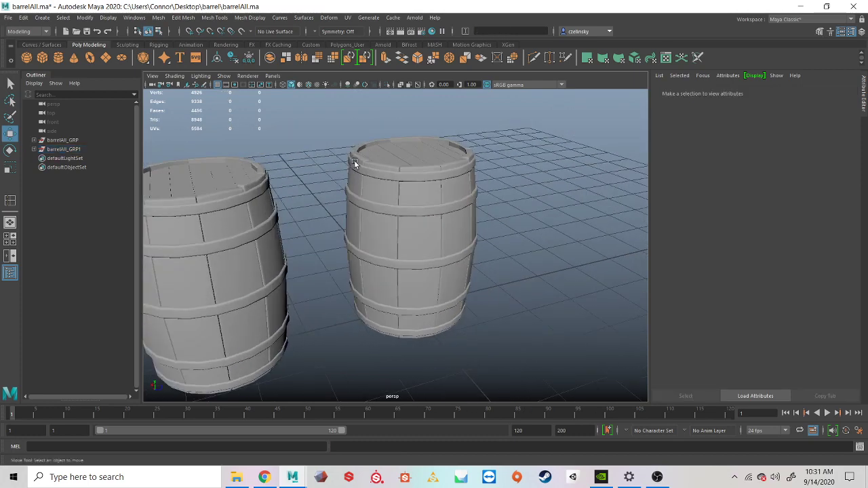
# Step: Hide the duplicate group barrelAll_GRP1 and expand the full hierarchy of barrelAll_GRP
pyautogui.click(58, 149)
pyautogui.press('h')
pyautogui.click(55, 140)
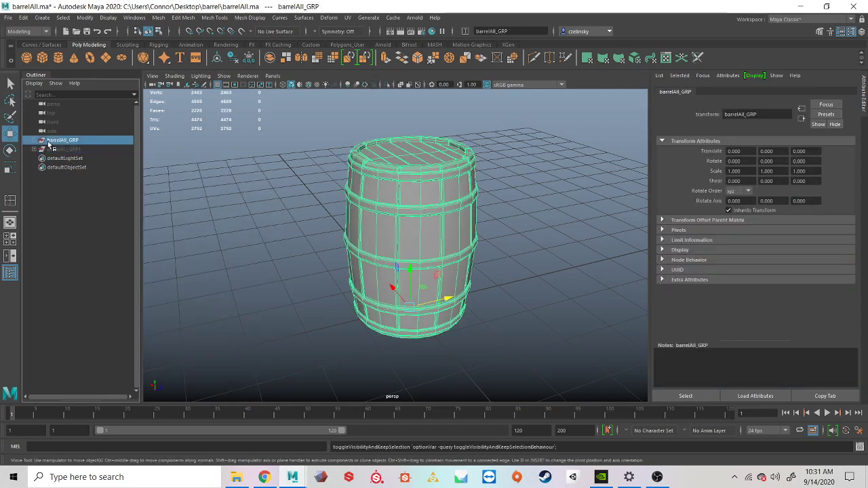
pyautogui.keyDown('shift'); pyautogui.click(33, 140); pyautogui.keyUp('shift')
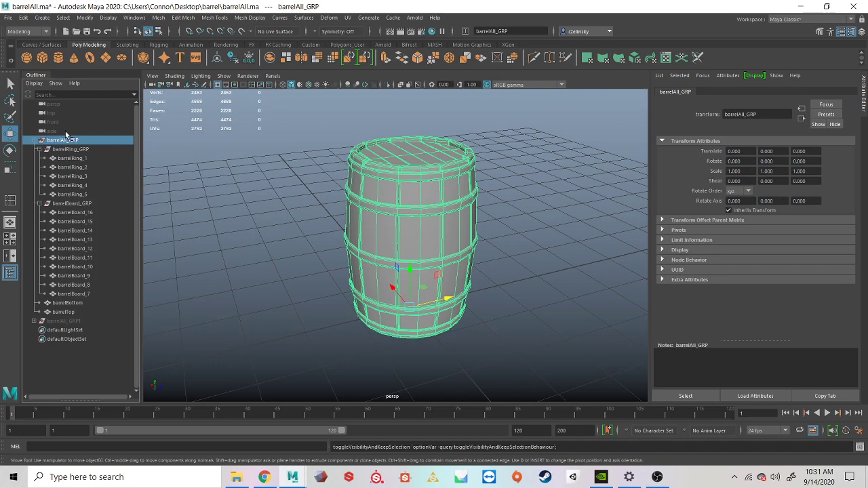
pyautogui.doubleClick(91, 159)
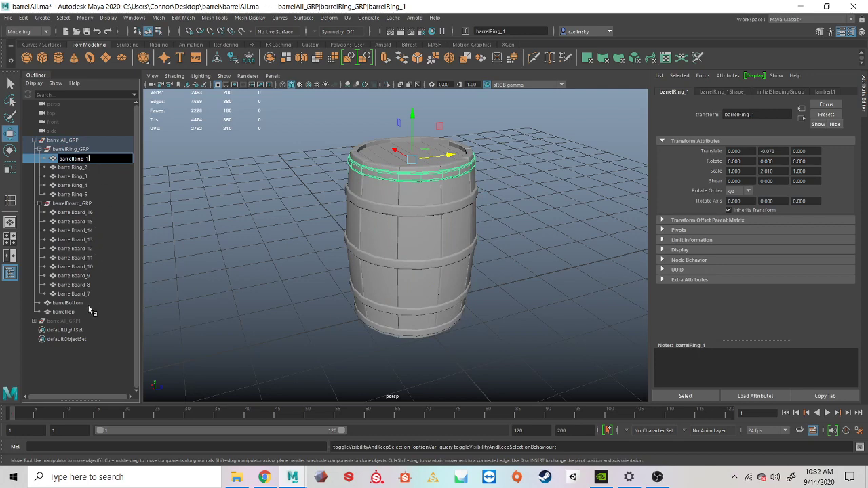
pyautogui.click(207, 150)
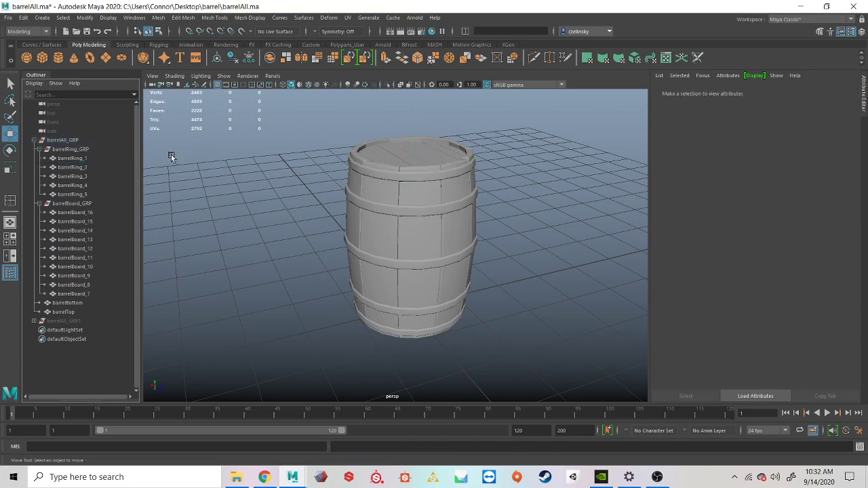
# Step: Select barrelAll_GRP with everything inside it and open Search and Replace Names with both the search and replacement text cleared
pyautogui.click(68, 141)
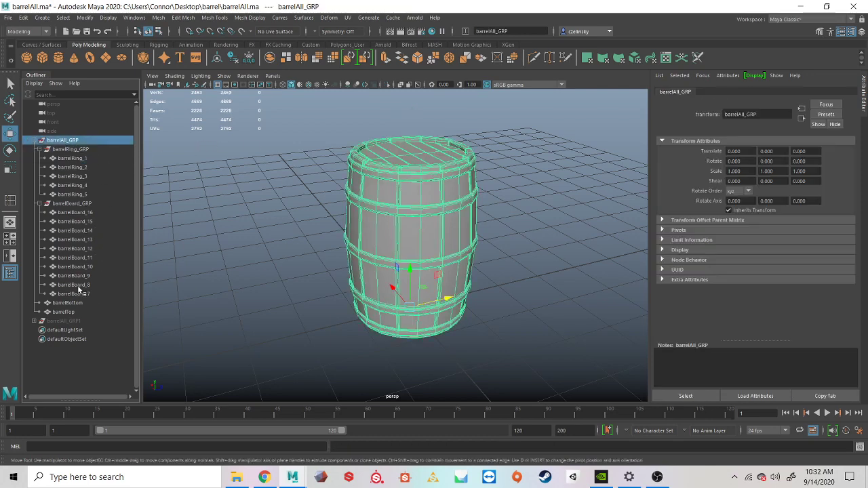
pyautogui.keyDown('shift'); pyautogui.click(64, 312); pyautogui.keyUp('shift')
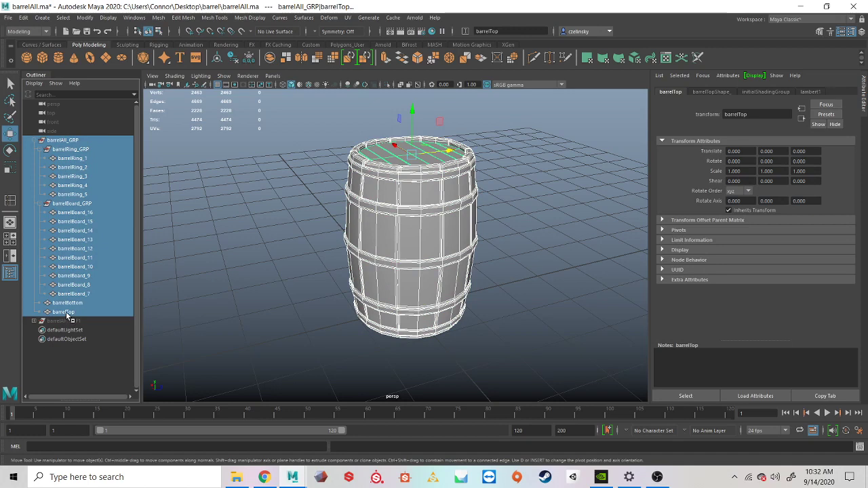
pyautogui.click(85, 18)
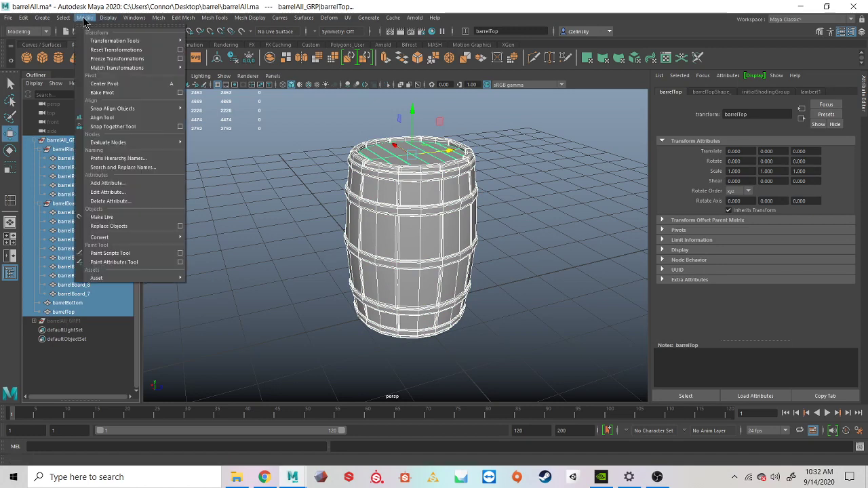
pyautogui.click(108, 167)
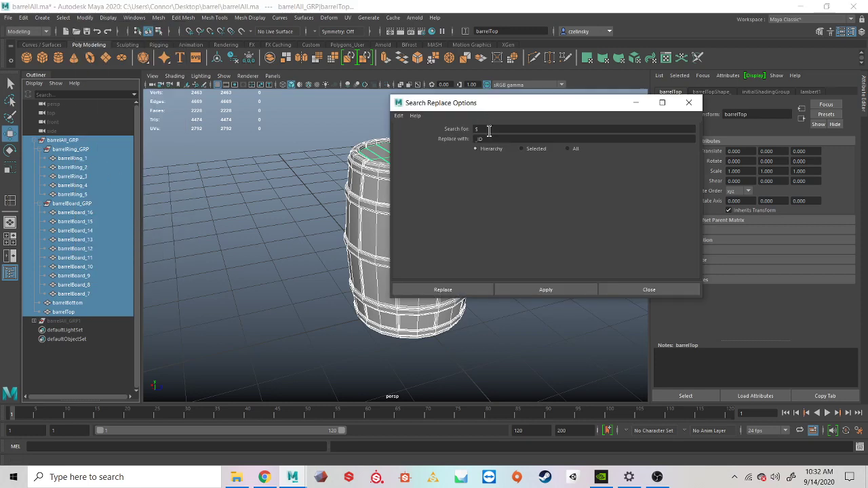
pyautogui.moveTo(478, 103); pyautogui.dragTo(588, 103)
pyautogui.click(598, 129)
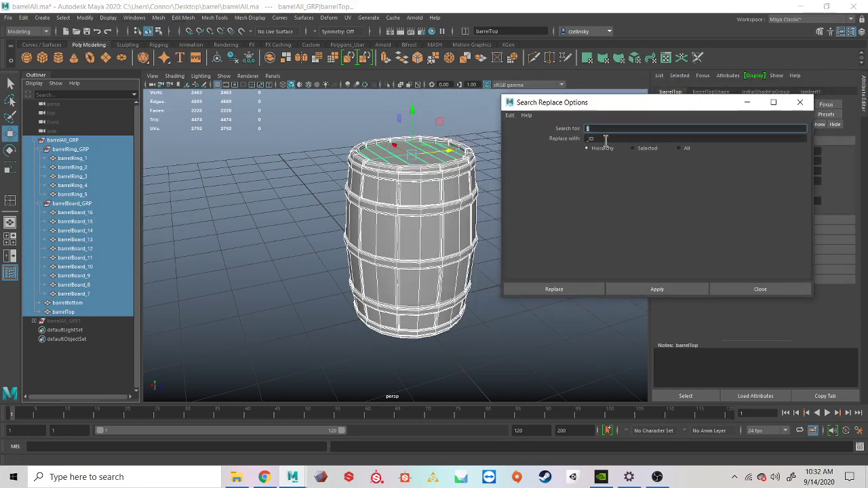
pyautogui.press('BackSpace')
pyautogui.doubleClick(601, 138)
pyautogui.press('BackSpace')
pyautogui.click(592, 129)
pyautogui.press('Tab')
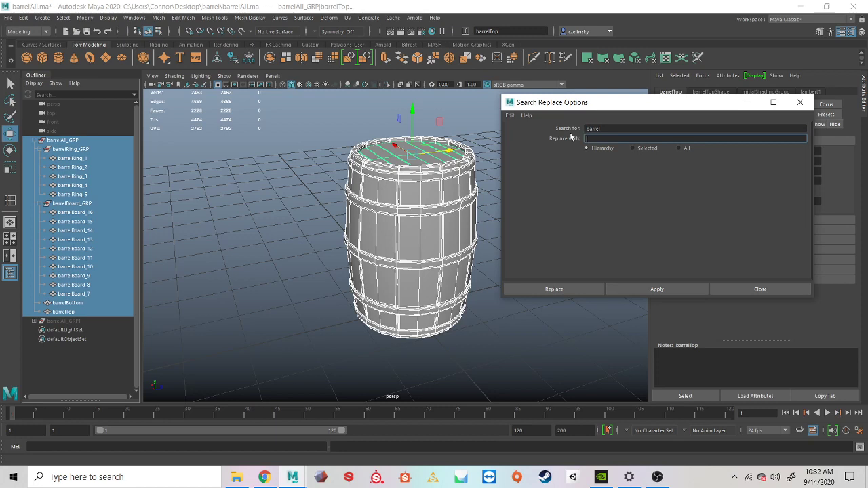
pyautogui.doubleClick(605, 130)
pyautogui.click(605, 138)
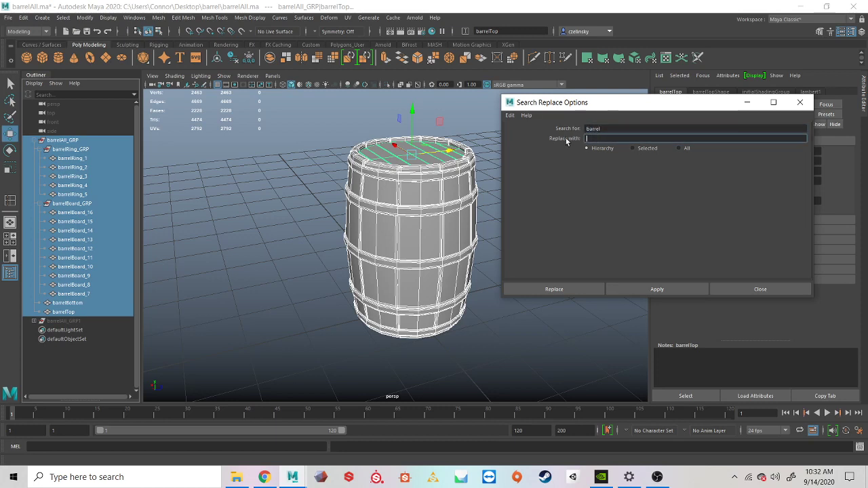
pyautogui.doubleClick(615, 128)
pyautogui.press('BackSpace')
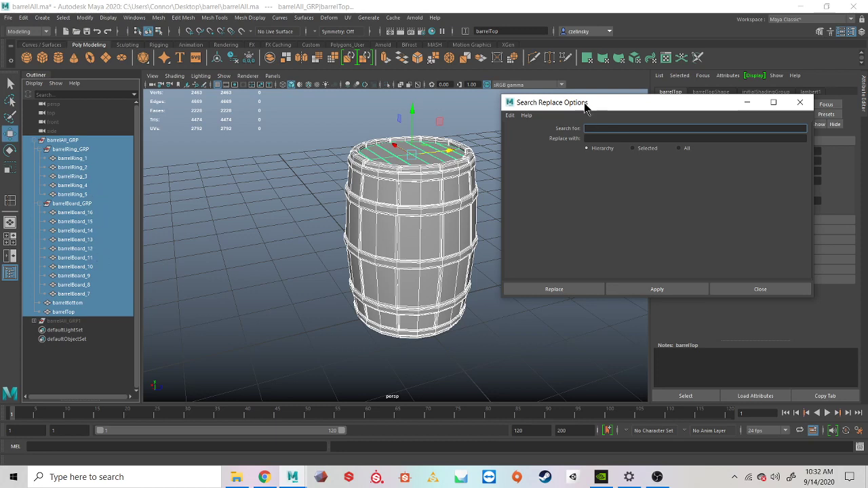
# Step: Append _low to all names in the selected hierarchy by replacing $ with _low
pyautogui.moveTo(582, 103); pyautogui.dragTo(566, 99)
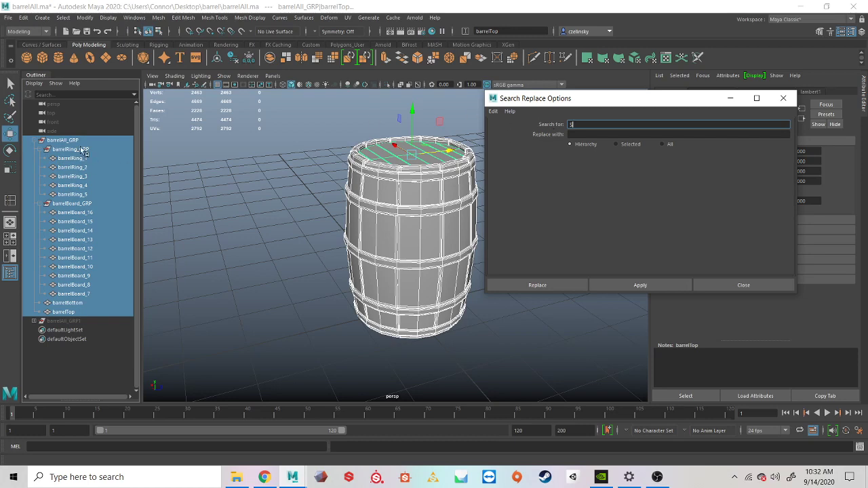
pyautogui.click(574, 134)
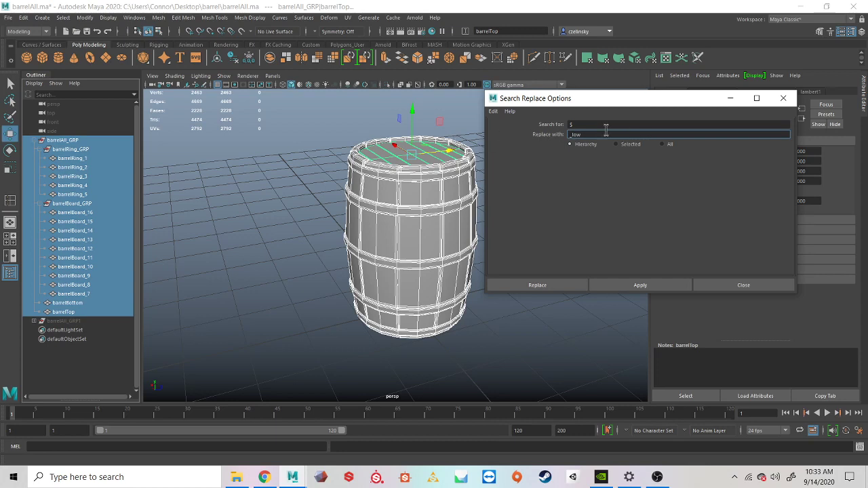
pyautogui.click(637, 288)
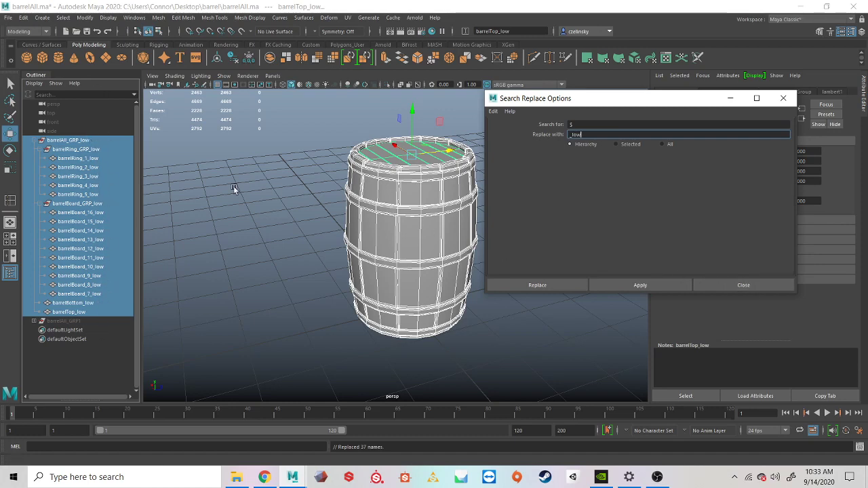
# Step: Hide and collapse barrelAll_GRP_low, and show the duplicate barrelAll_GRP1 with its hierarchy expanded
pyautogui.click(66, 139)
pyautogui.press('h')
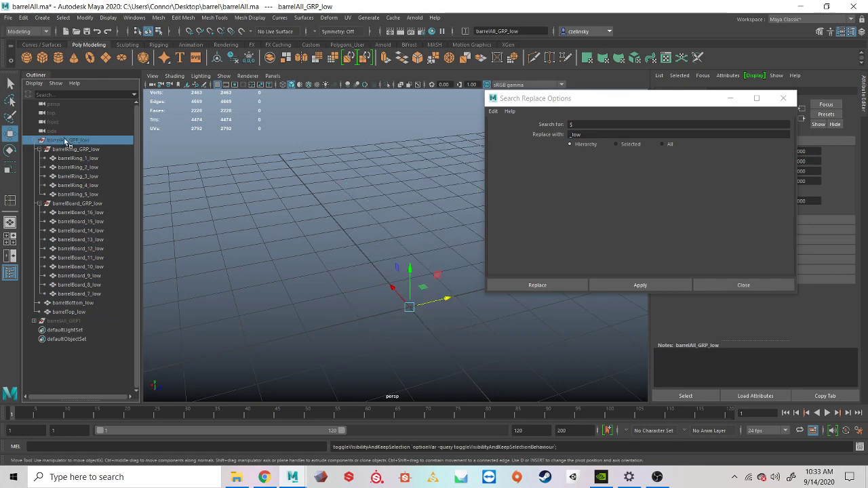
pyautogui.click(34, 140)
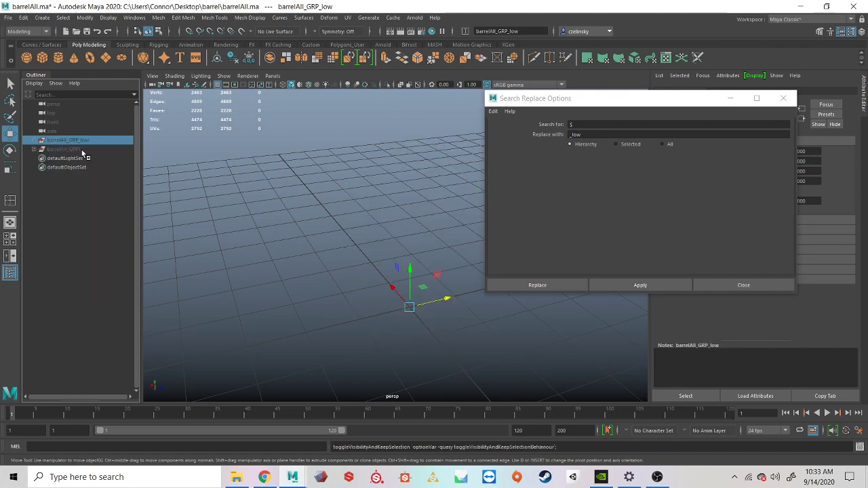
pyautogui.click(51, 150)
pyautogui.press('h')
pyautogui.click(33, 149)
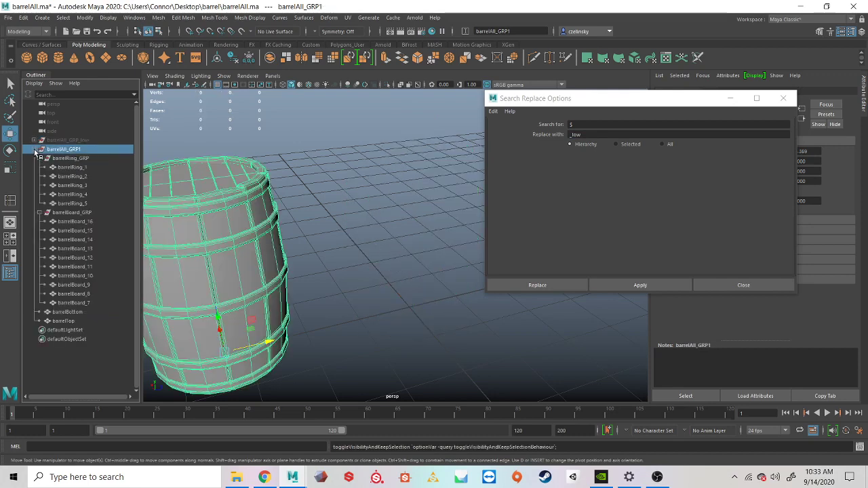
# Step: Rename the duplicate group barrelAll_GRP1 as barrelAll_GRP
pyautogui.doubleClick(98, 149)
pyautogui.click(102, 149)
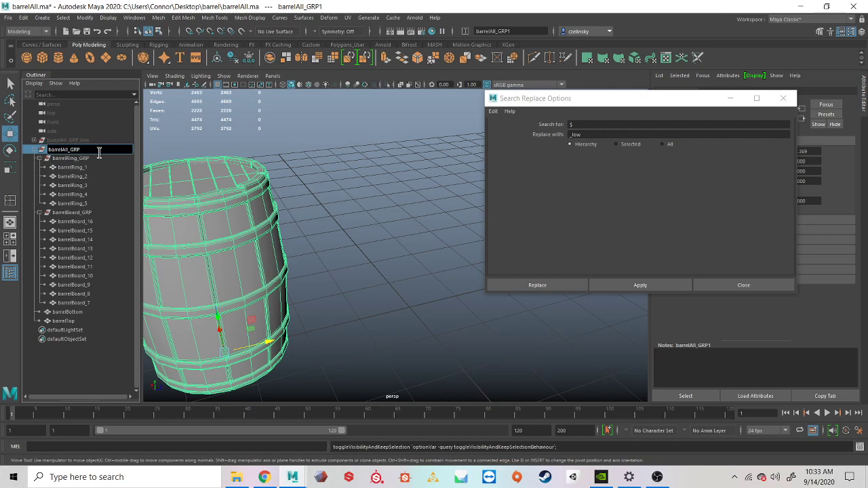
pyautogui.press('Return')
pyautogui.press('f')
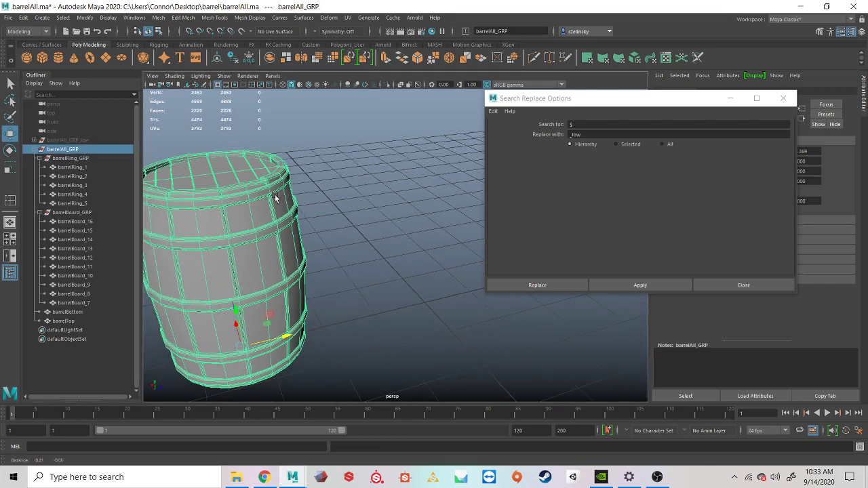
# Step: Append _ID to all names in the duplicate barrel's hierarchy by replacing $ with _ID, and close the rename dialog
pyautogui.keyDown('shift'); pyautogui.click(79, 322); pyautogui.keyUp('shift')
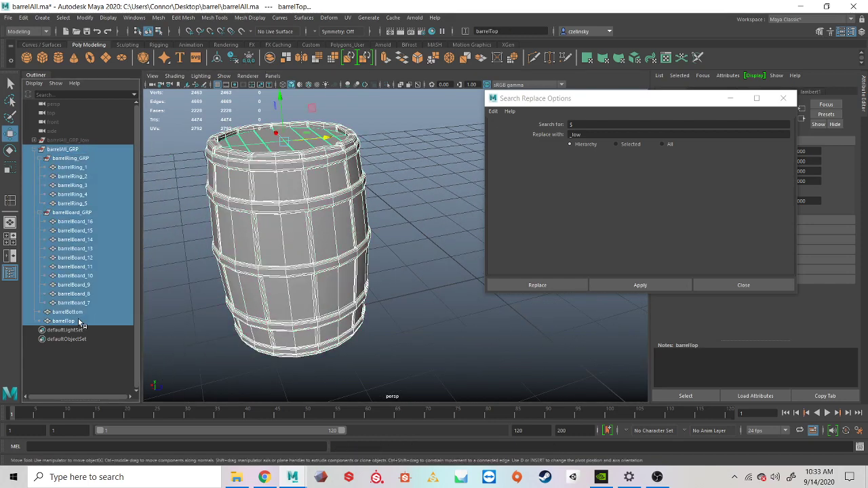
pyautogui.moveTo(553, 110); pyautogui.dragTo(482, 120)
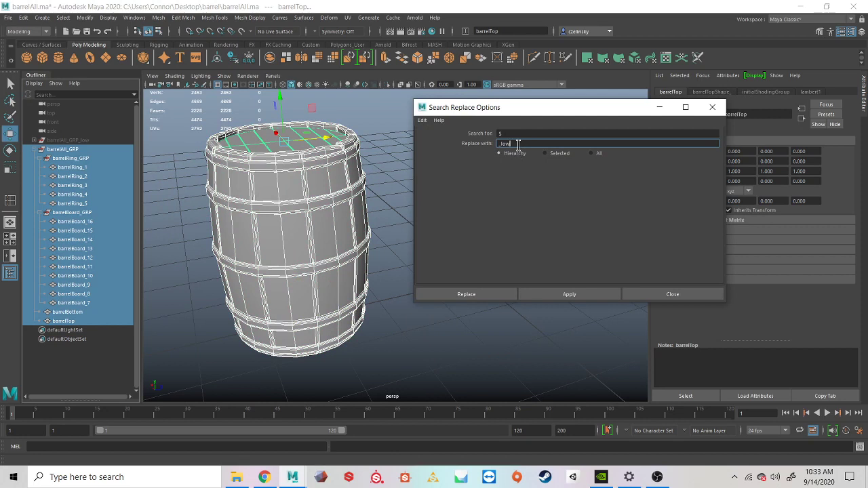
pyautogui.click(526, 143)
pyautogui.press('BackSpace')
pyautogui.click(580, 296)
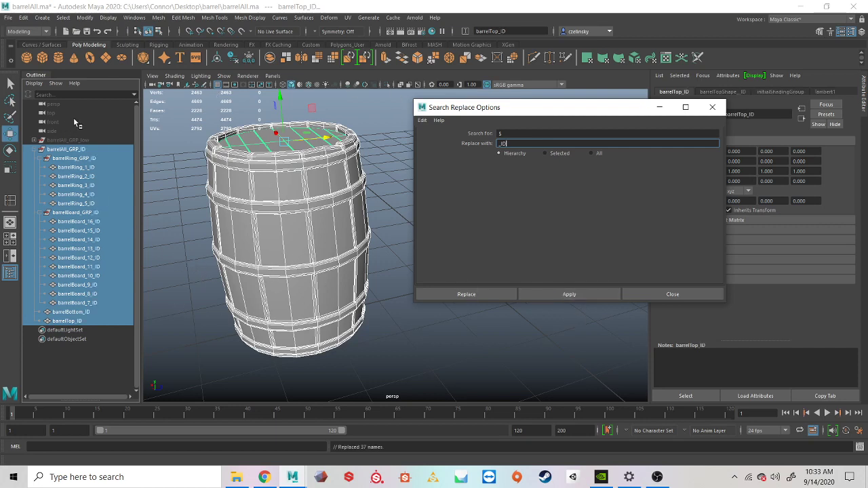
pyautogui.click(680, 294)
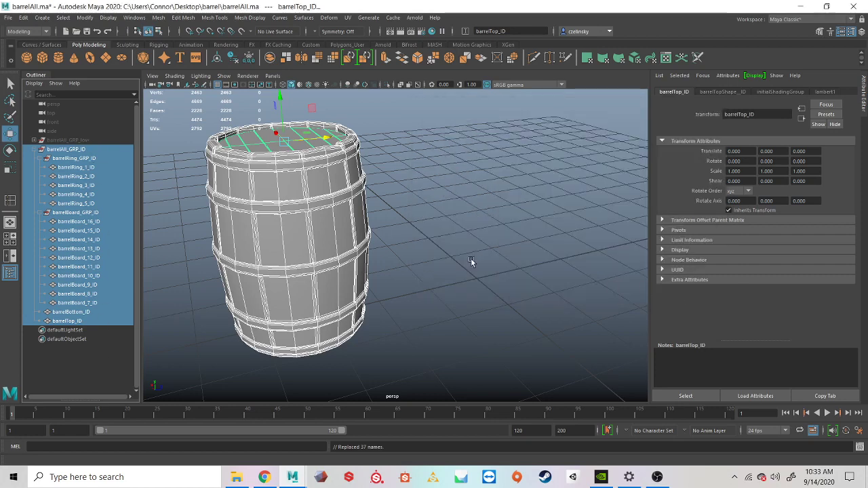
# Step: Pick a single board on the ID barrel and try selecting all of its boards together
pyautogui.click(188, 125)
pyautogui.keyDown('alt'); pyautogui.moveTo(203, 133); pyautogui.dragTo(392, 188); pyautogui.keyUp('alt')
pyautogui.press('q')
pyautogui.click(393, 184)
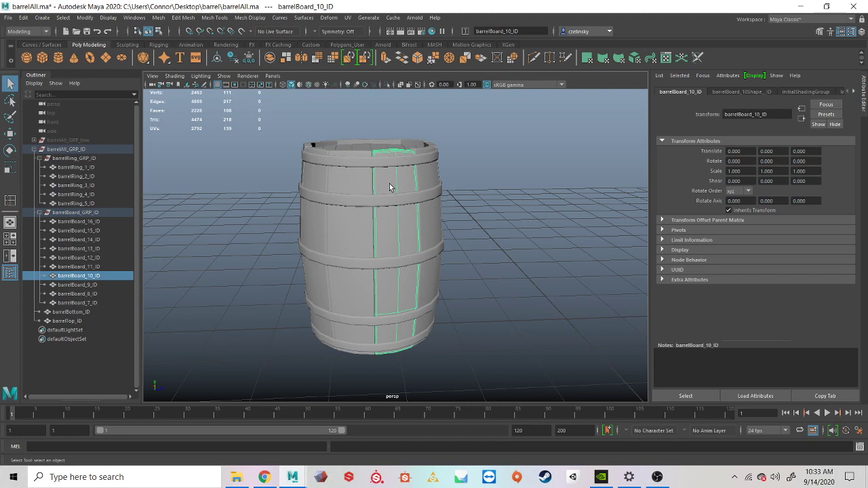
pyautogui.moveTo(470, 173); pyautogui.dragTo(245, 178)
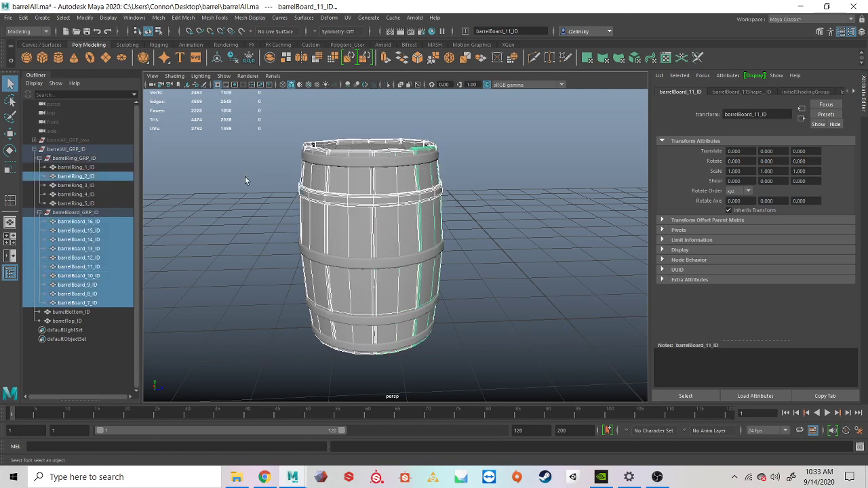
# Step: Select the five rings of the ID barrel together to review them as one material group
pyautogui.click(380, 161)
pyautogui.keyDown('shift'); pyautogui.click(372, 200); pyautogui.keyUp('shift')
pyautogui.keyDown('shift'); pyautogui.click(376, 259); pyautogui.keyUp('shift')
pyautogui.keyDown('shift'); pyautogui.click(386, 315); pyautogui.keyUp('shift')
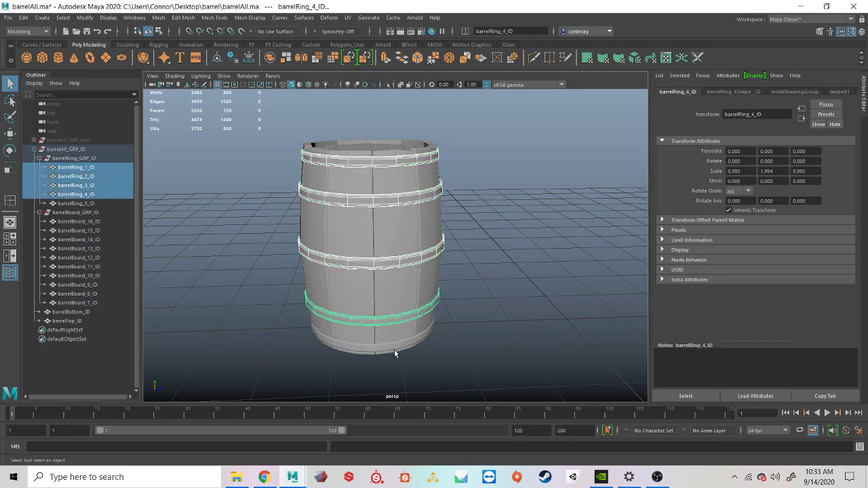
pyautogui.keyDown('shift'); pyautogui.click(394, 346); pyautogui.keyUp('shift')
# Step: Select the top and bottom lids of the ID barrel together to review them as one group
pyautogui.keyDown('alt'); pyautogui.moveTo(379, 203); pyautogui.dragTo(386, 177); pyautogui.keyUp('alt')
pyautogui.click(390, 169)
pyautogui.keyDown('alt'); pyautogui.moveTo(404, 275); pyautogui.dragTo(373, 272); pyautogui.keyUp('alt')
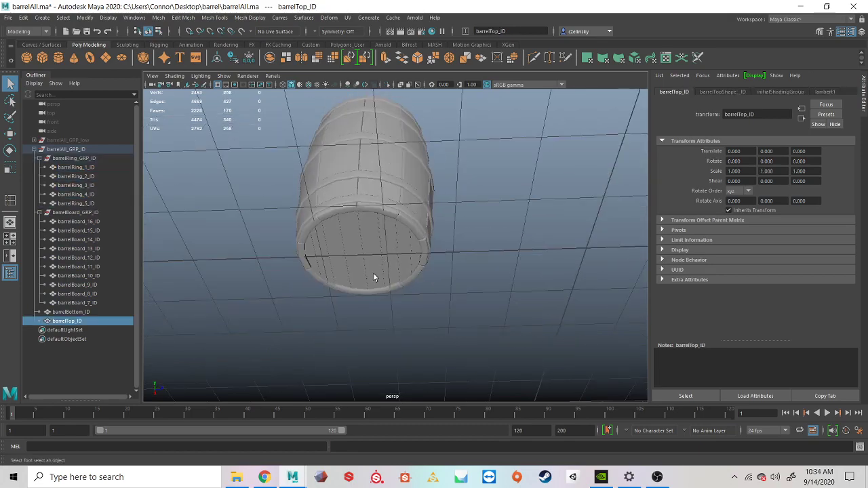
pyautogui.keyDown('shift'); pyautogui.click(373, 272); pyautogui.keyUp('shift')
# Step: Select all the side boards of the ID barrel without the rings or lids
pyautogui.keyDown('alt'); pyautogui.moveTo(400, 193); pyautogui.dragTo(339, 202); pyautogui.keyUp('alt')
pyautogui.moveTo(474, 202); pyautogui.dragTo(161, 194)
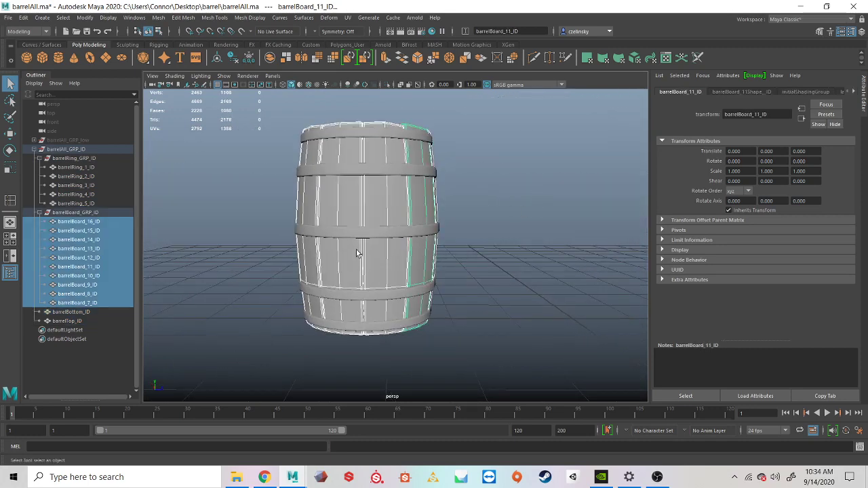
pyautogui.keyDown('alt'); pyautogui.moveTo(357, 252); pyautogui.dragTo(407, 244); pyautogui.keyUp('alt')
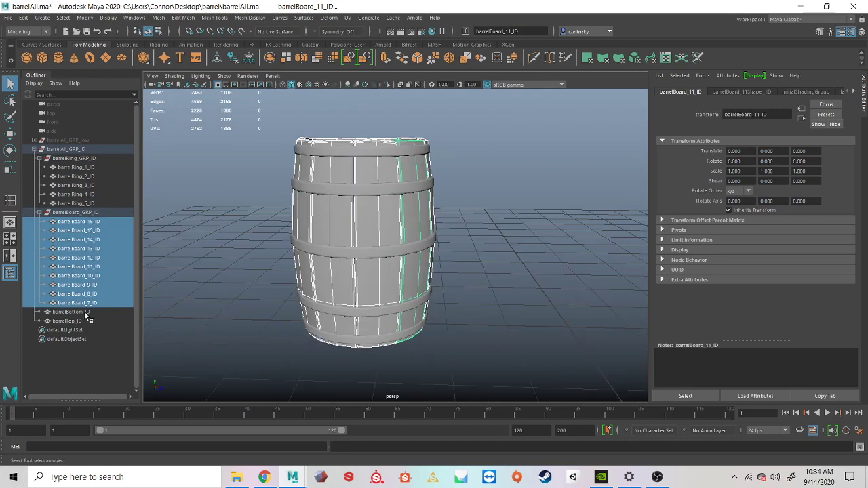
# Step: Assign a new Lambert material to the selected side boards, colour it red and name it red
pyautogui.moveTo(398, 162); pyautogui.dragTo(487, 414, button='right')
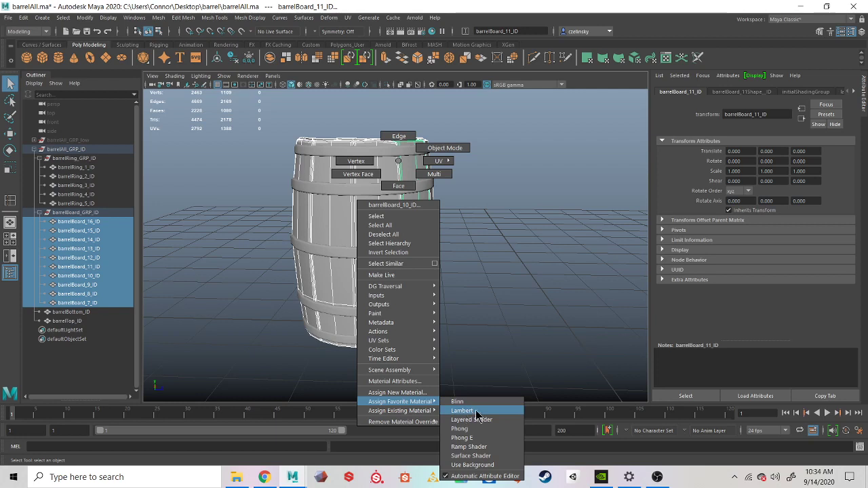
pyautogui.click(477, 411)
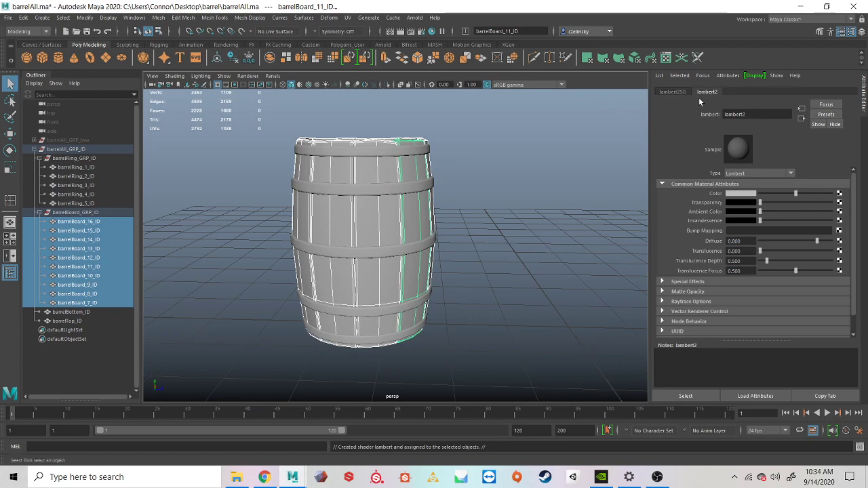
pyautogui.click(739, 194)
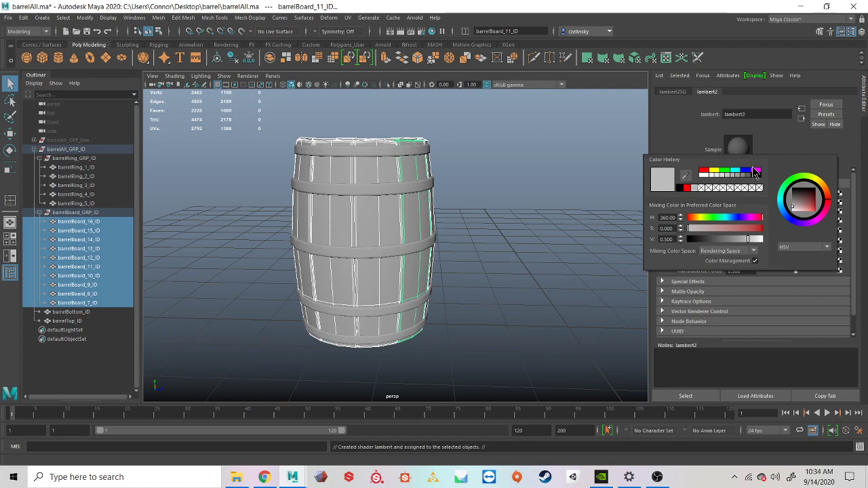
pyautogui.click(704, 171)
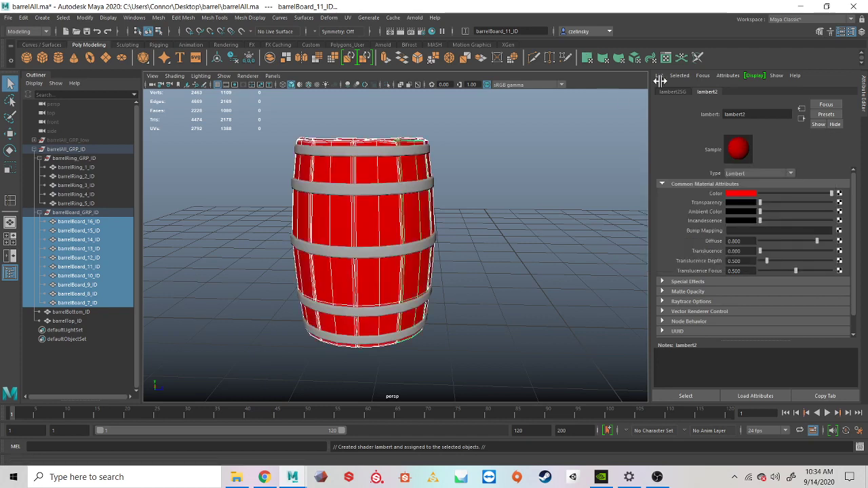
pyautogui.doubleClick(750, 115)
pyautogui.write('red')
pyautogui.press('Return')
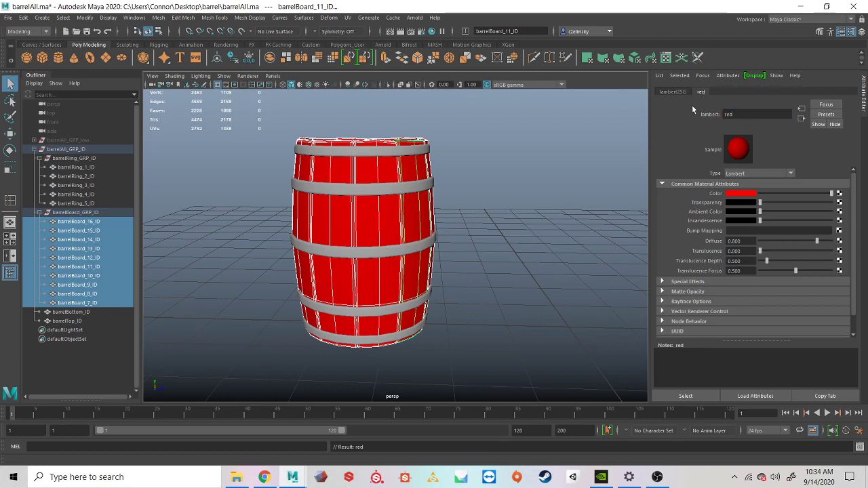
# Step: Rename the shading group of the boards' material with red in place of its default lambert2 name
pyautogui.click(678, 92)
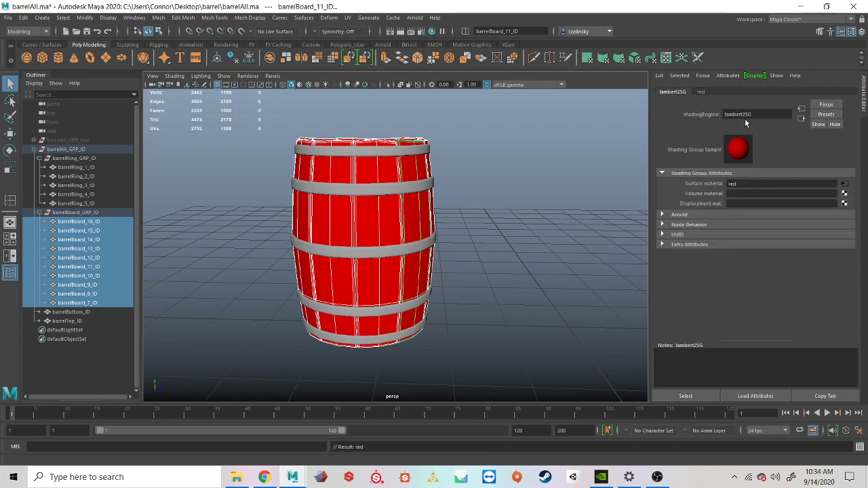
pyautogui.moveTo(745, 117); pyautogui.dragTo(699, 120)
pyautogui.press('BackSpace')
pyautogui.write('red')
pyautogui.press('Return')
# Step: Select all five rings of the ID barrel together
pyautogui.click(463, 179)
pyautogui.keyDown('alt'); pyautogui.moveTo(463, 179); pyautogui.dragTo(387, 174); pyautogui.keyUp('alt')
pyautogui.click(386, 172)
pyautogui.keyDown('shift'); pyautogui.click(401, 205); pyautogui.keyUp('shift')
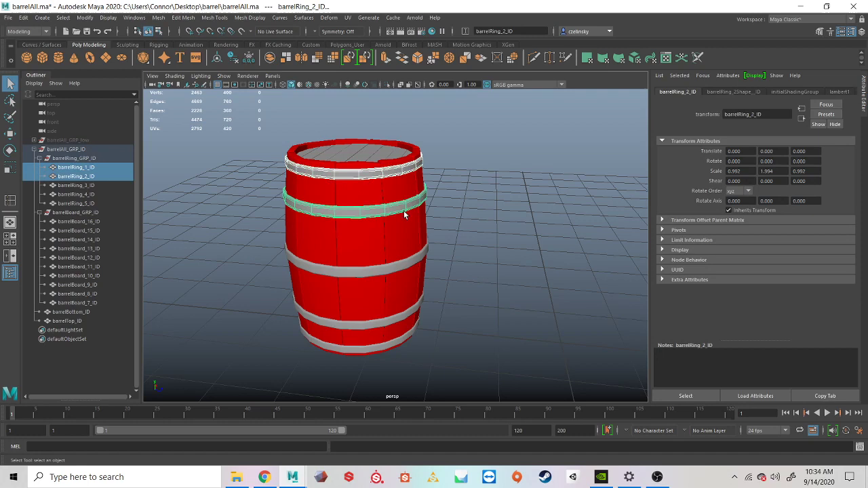
pyautogui.keyDown('shift'); pyautogui.click(414, 262); pyautogui.keyUp('shift')
pyautogui.keyDown('shift'); pyautogui.click(404, 312); pyautogui.keyUp('shift')
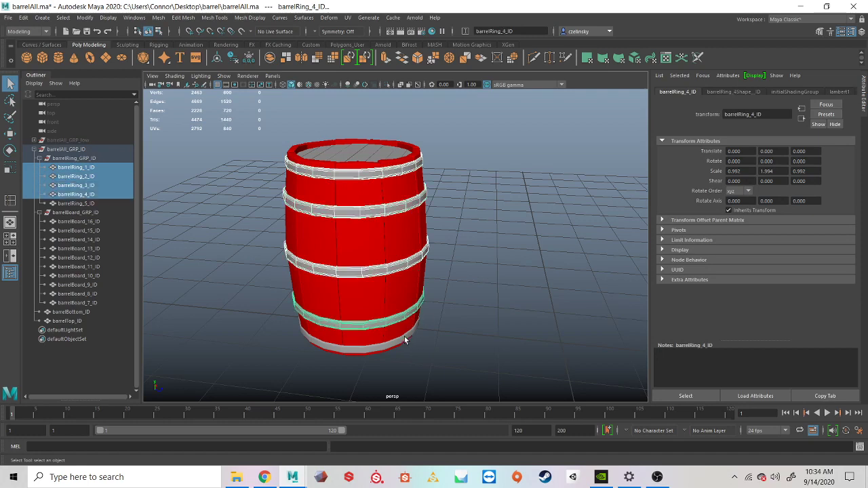
pyautogui.keyDown('shift'); pyautogui.click(404, 336); pyautogui.keyUp('shift')
pyautogui.keyDown('alt'); pyautogui.moveTo(484, 314); pyautogui.dragTo(476, 274); pyautogui.keyUp('alt')
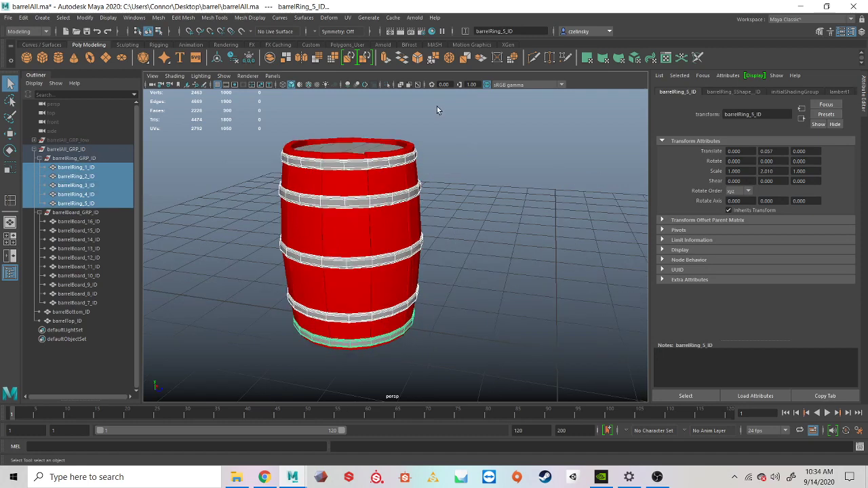
# Step: Assign a new Lambert material to the selected rings, colour it yellow and name it yellow
pyautogui.moveTo(437, 106); pyautogui.dragTo(515, 355, button='right')
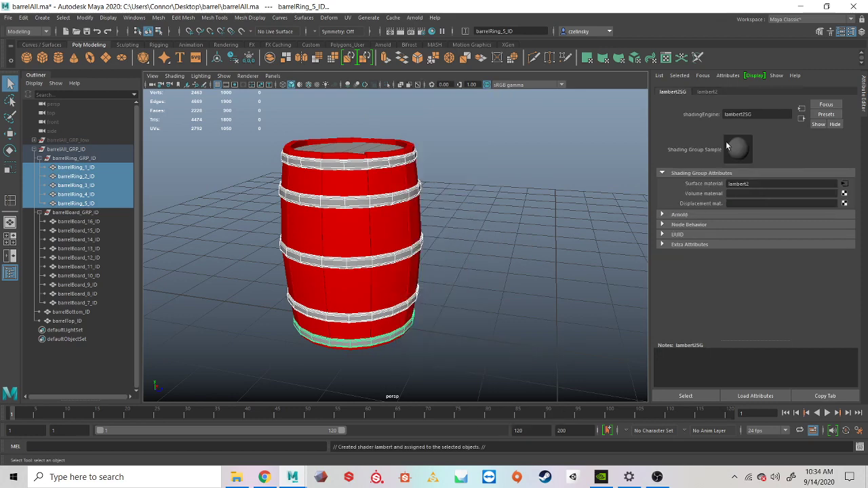
pyautogui.click(739, 195)
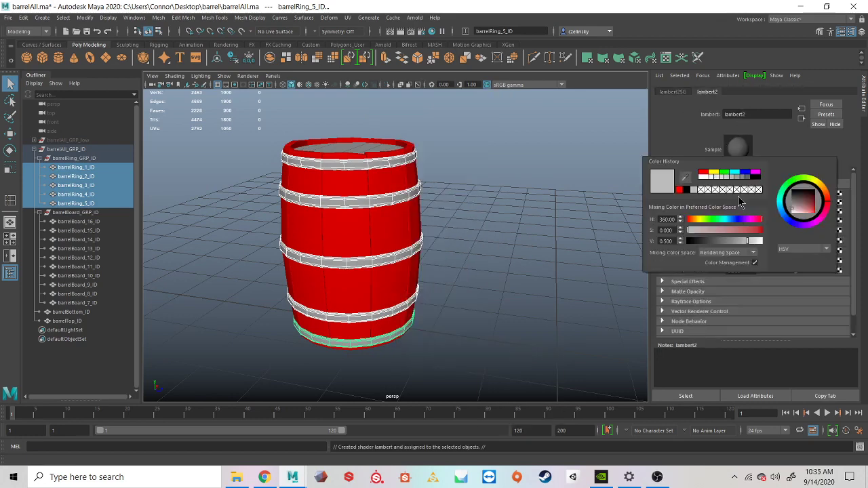
pyautogui.click(721, 179)
pyautogui.doubleClick(750, 113)
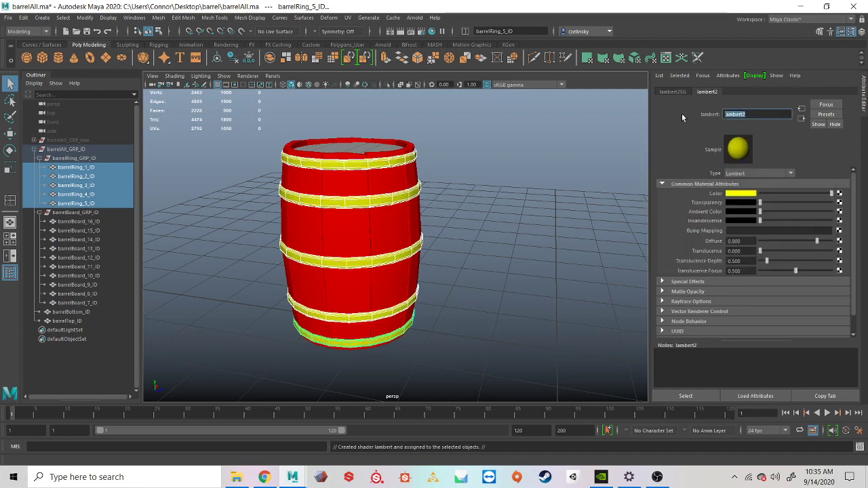
pyautogui.write('yellow')
pyautogui.press('Return')
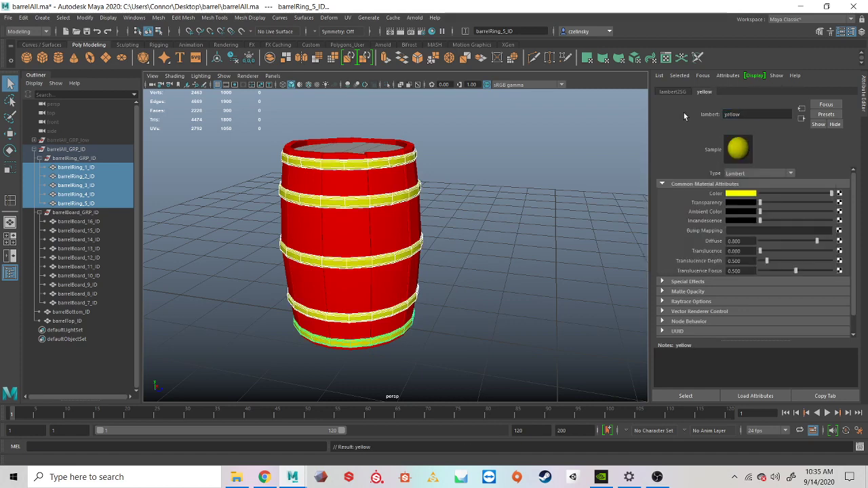
# Step: Replace the lambert2 part of the ring material's shading group name with yellow
pyautogui.click(683, 91)
pyautogui.doubleClick(742, 114)
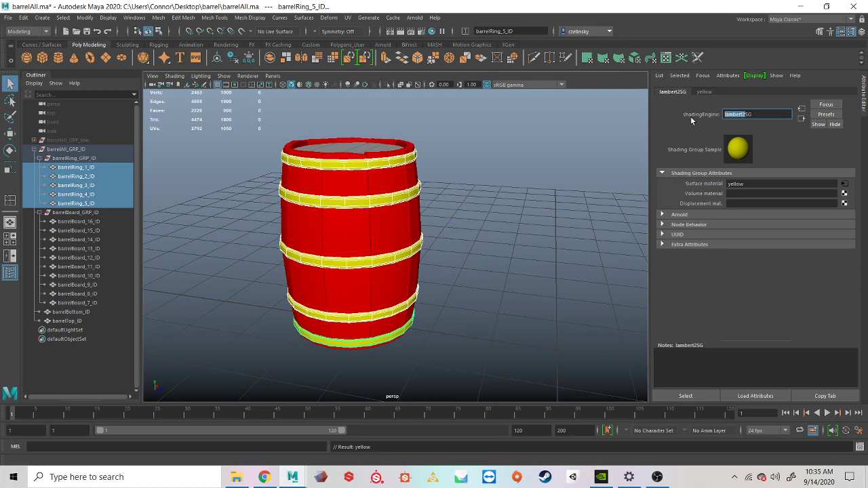
pyautogui.write('yellow')
pyautogui.press('Return')
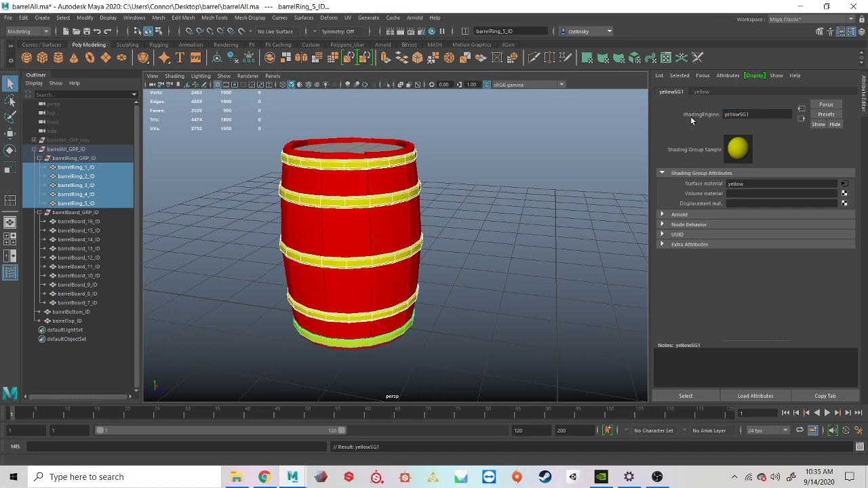
# Step: Select the top and bottom lids of the ID barrel together
pyautogui.click(493, 170)
pyautogui.keyDown('alt'); pyautogui.moveTo(493, 171); pyautogui.dragTo(468, 213); pyautogui.keyUp('alt')
pyautogui.click(363, 168)
pyautogui.keyDown('alt'); pyautogui.moveTo(455, 243); pyautogui.dragTo(450, 188); pyautogui.keyUp('alt')
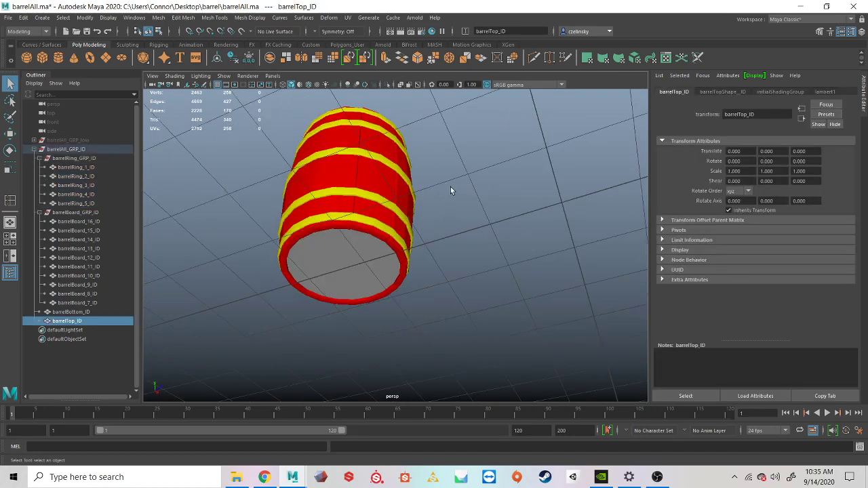
pyautogui.keyDown('shift'); pyautogui.click(345, 255); pyautogui.keyUp('shift')
pyautogui.keyDown('alt'); pyautogui.moveTo(345, 255); pyautogui.dragTo(461, 254); pyautogui.keyUp('alt')
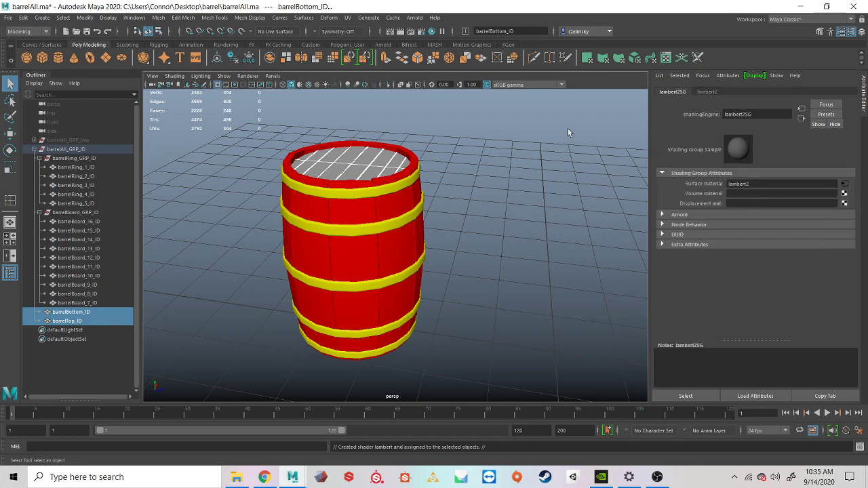
# Step: Colour the new Lambert material on the two lids green and name it green
pyautogui.click(712, 92)
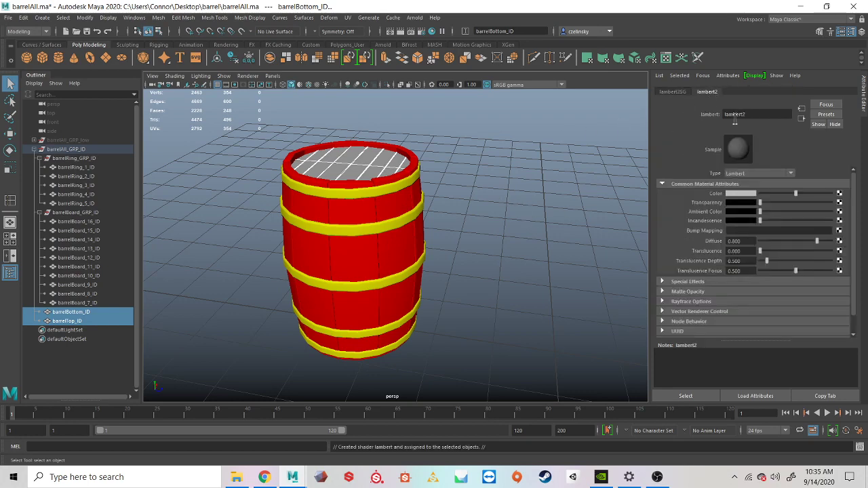
pyautogui.click(739, 196)
pyautogui.click(730, 174)
pyautogui.moveTo(751, 114); pyautogui.dragTo(691, 113)
pyautogui.write('green')
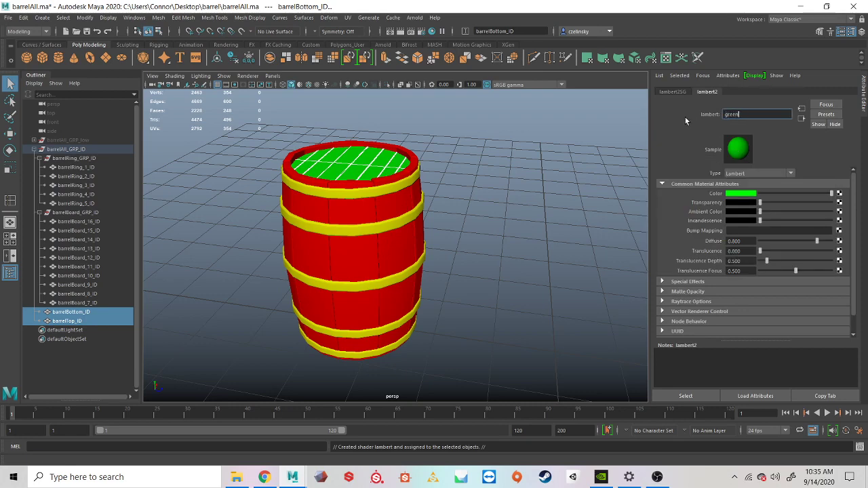
pyautogui.press('Return')
# Step: Rename the shading group of the lids' material with green in place of lambert2, and clear the selection
pyautogui.click(673, 93)
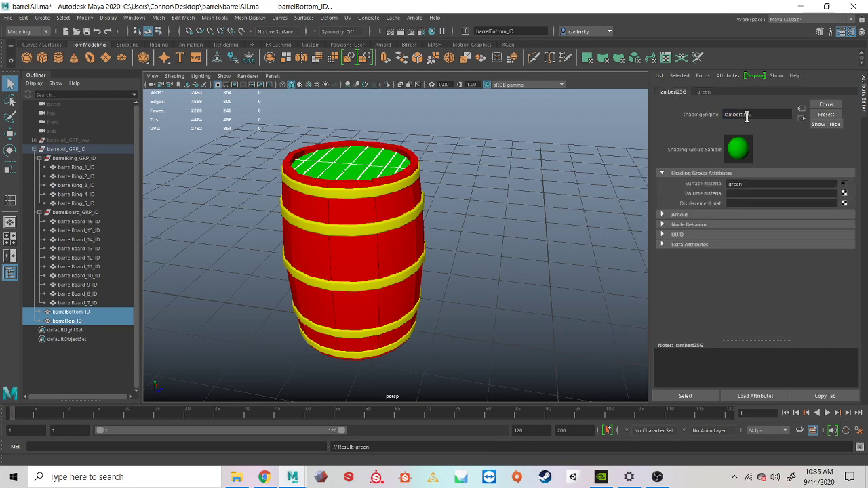
pyautogui.moveTo(747, 116); pyautogui.dragTo(698, 120)
pyautogui.write('green')
pyautogui.press('Return')
pyautogui.click(459, 177)
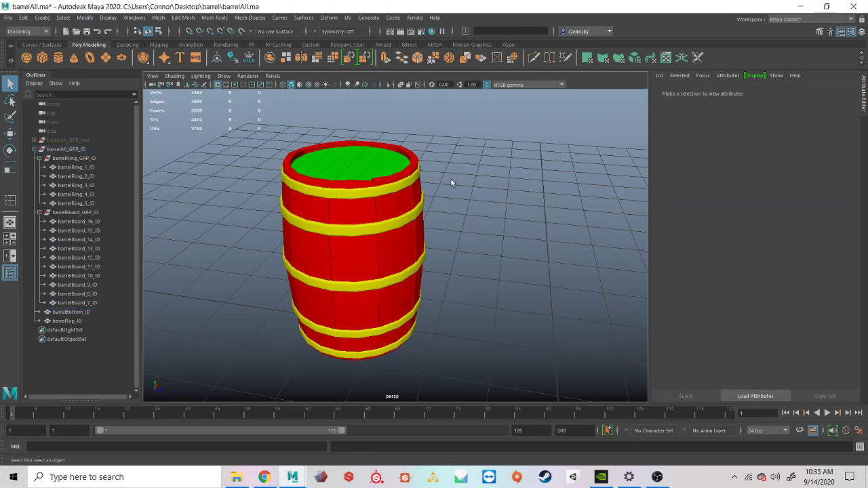
# Step: Examine the coloured boards, rings and upper rim of the ID barrel from several angles with nothing left selected
pyautogui.keyDown('alt'); pyautogui.moveTo(451, 181); pyautogui.dragTo(343, 175); pyautogui.keyUp('alt')
pyautogui.keyDown('alt'); pyautogui.moveTo(520, 167); pyautogui.dragTo(233, 217); pyautogui.keyUp('alt')
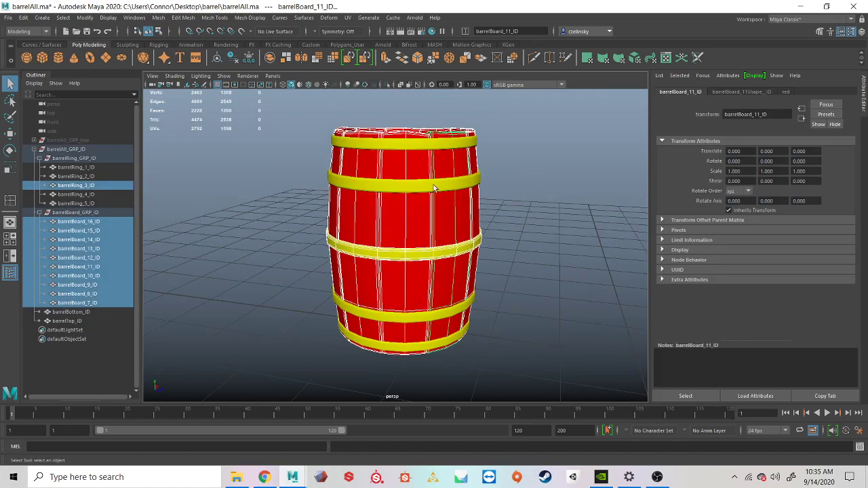
pyautogui.keyDown('alt'); pyautogui.moveTo(445, 206); pyautogui.dragTo(498, 237); pyautogui.keyUp('alt')
pyautogui.click(546, 188)
pyautogui.keyDown('alt'); pyautogui.moveTo(439, 143); pyautogui.dragTo(437, 179, button='middle'); pyautogui.keyUp('alt')
pyautogui.keyDown('alt'); pyautogui.moveTo(437, 179); pyautogui.dragTo(542, 209, button='right'); pyautogui.keyUp('alt')
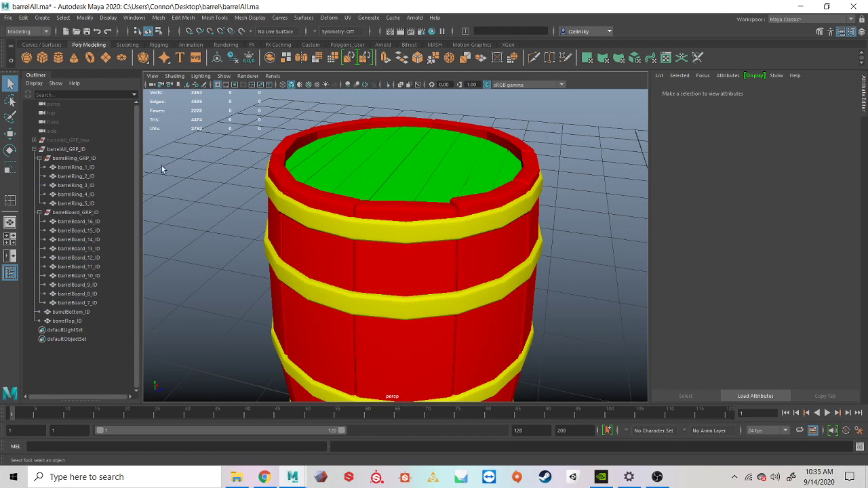
# Step: Select all the side boards of the ID barrel, from barrelBoard_16_ID through barrelBoard_7_ID
pyautogui.click(72, 222)
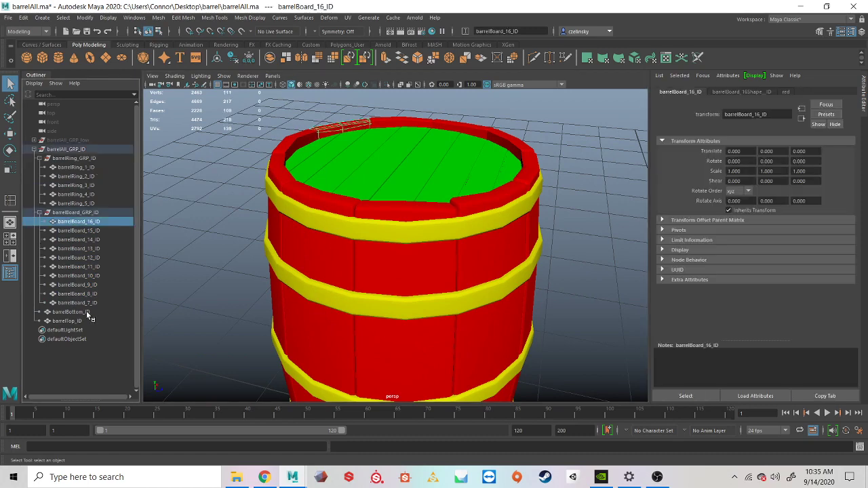
pyautogui.keyDown('shift'); pyautogui.click(97, 304); pyautogui.keyUp('shift')
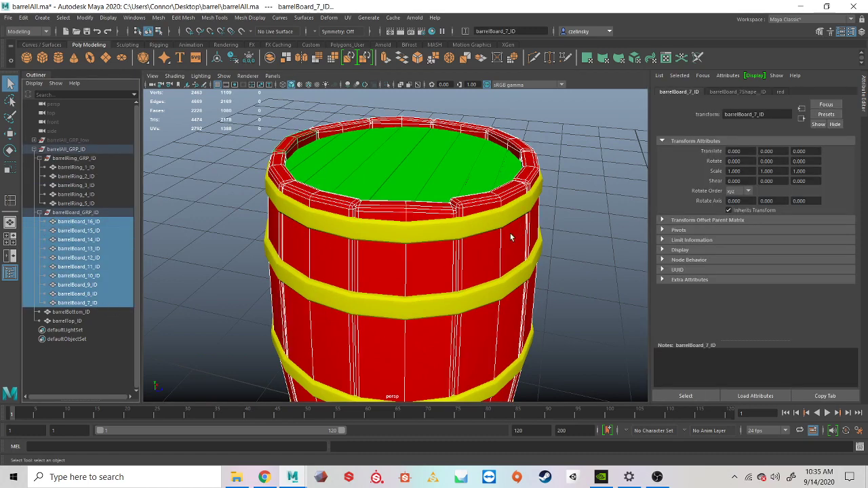
pyautogui.keyDown('alt'); pyautogui.moveTo(464, 244); pyautogui.dragTo(492, 249, button='right'); pyautogui.keyUp('alt')
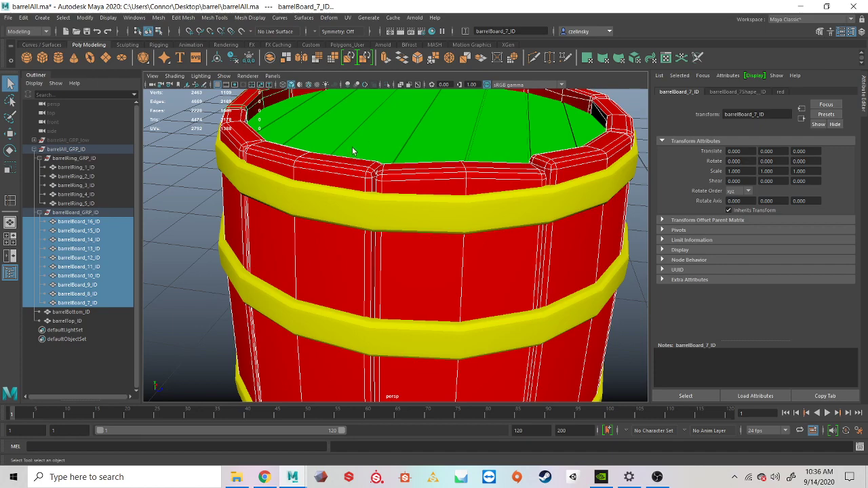
pyautogui.scroll(-8, 442, 187)
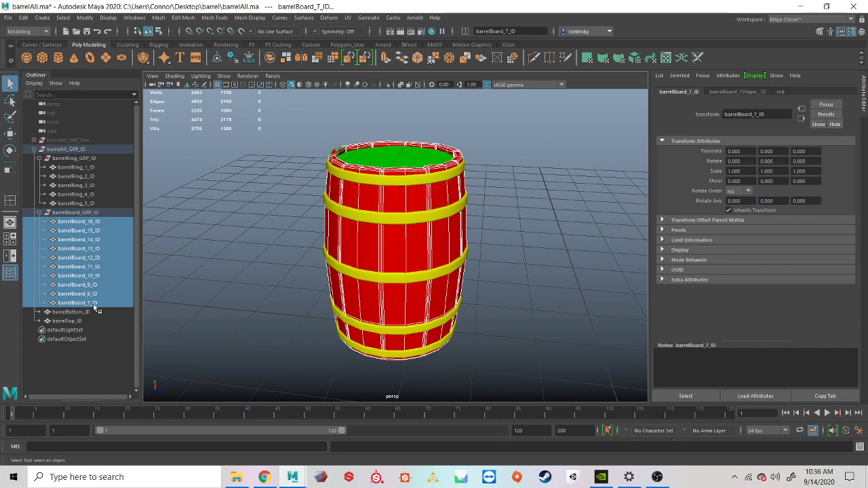
# Step: Frame the selected boards in the front view and isolate them from the rings and lids
pyautogui.press('space')
pyautogui.press('space')
pyautogui.press('f')
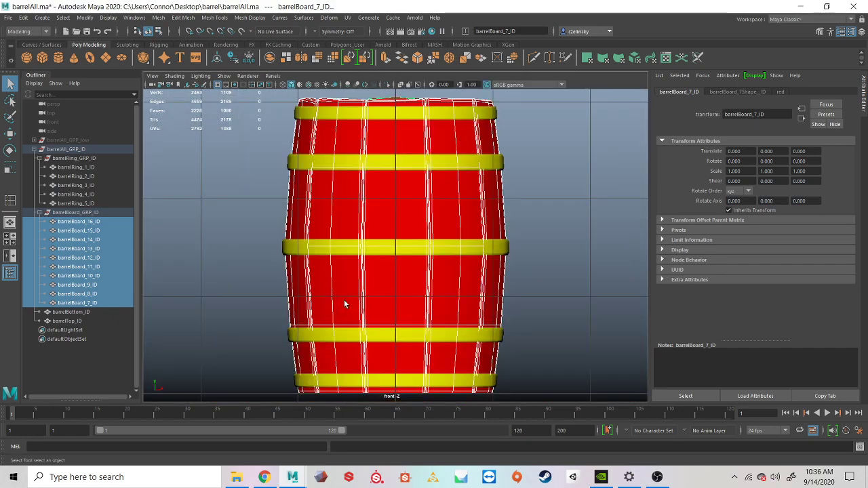
pyautogui.scroll(-2, 458, 216)
pyautogui.scroll(-2, 458, 216)
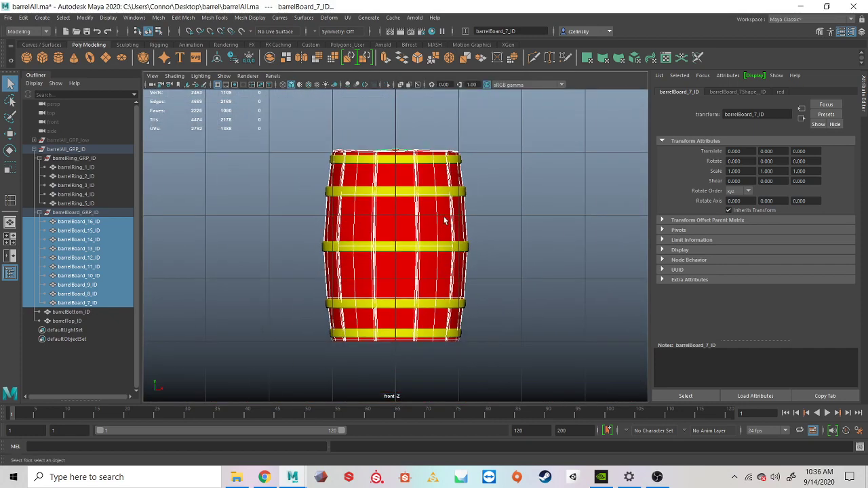
pyautogui.hotkey('ctrl', '1')
pyautogui.keyDown('alt'); pyautogui.moveTo(343, 148); pyautogui.dragTo(390, 159, button='right'); pyautogui.keyUp('alt')
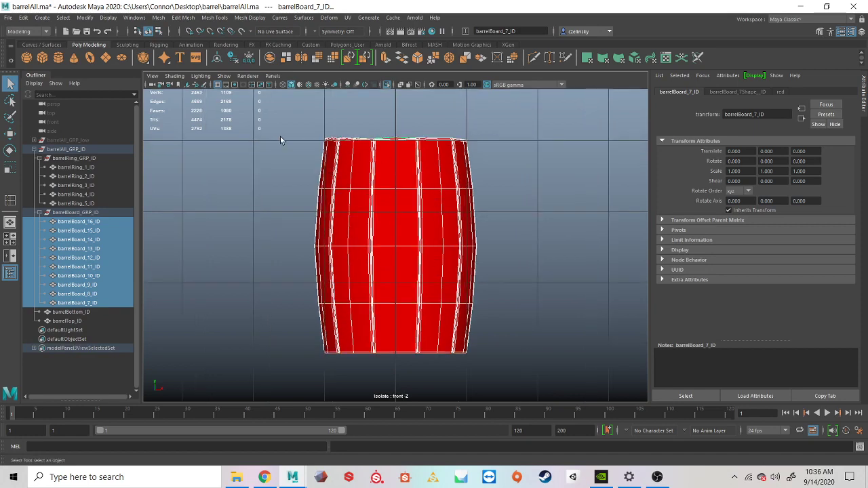
# Step: Select only the end faces along the upper rim of all the isolated boards, excluding their long side faces
pyautogui.rightClick(229, 128)
pyautogui.moveTo(228, 126); pyautogui.dragTo(229, 154, button='right')
pyautogui.keyDown('alt'); pyautogui.moveTo(315, 143); pyautogui.dragTo(292, 222, button='middle'); pyautogui.keyUp('alt')
pyautogui.keyDown('alt'); pyautogui.moveTo(513, 238); pyautogui.dragTo(551, 234, button='right'); pyautogui.keyUp('alt')
pyautogui.keyDown('alt'); pyautogui.moveTo(413, 215); pyautogui.dragTo(472, 197, button='middle'); pyautogui.keyUp('alt')
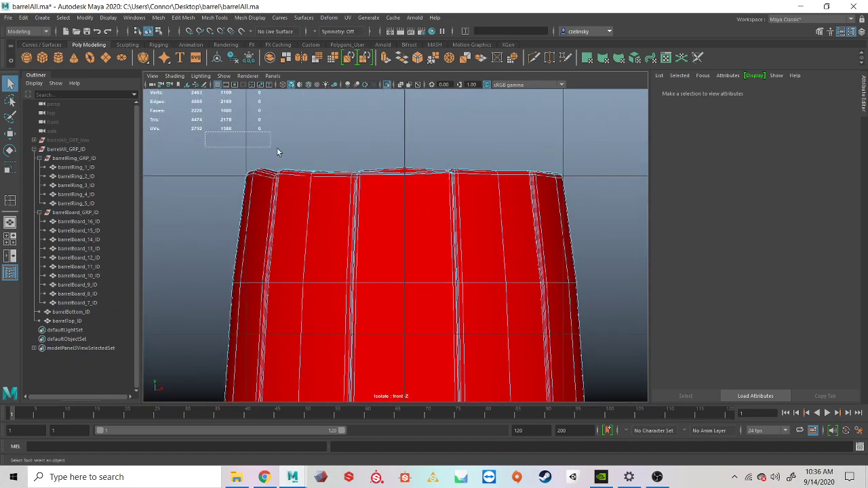
pyautogui.moveTo(277, 149); pyautogui.dragTo(619, 216)
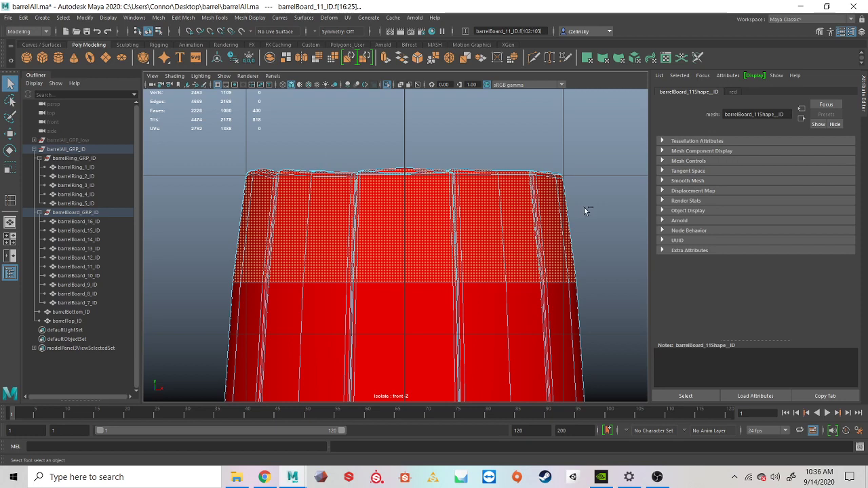
pyautogui.moveTo(608, 208); pyautogui.dragTo(188, 227)
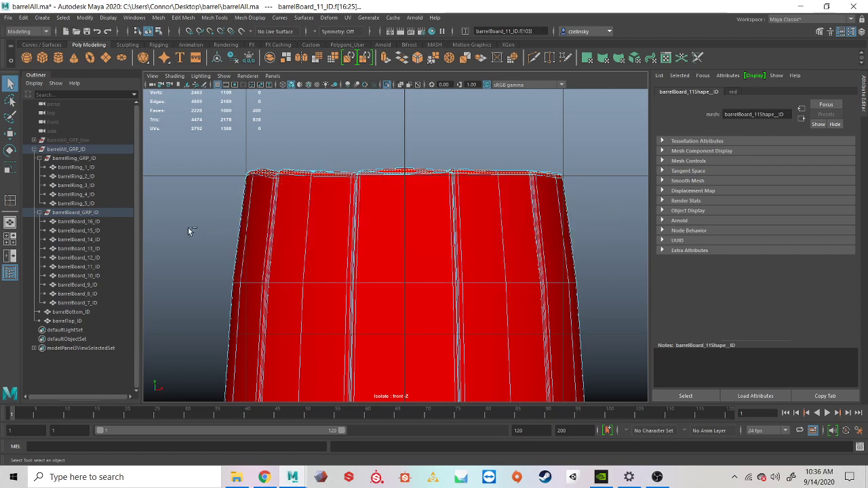
# Step: Check the selected rim faces in wireframe display and return to the perspective view
pyautogui.press('4')
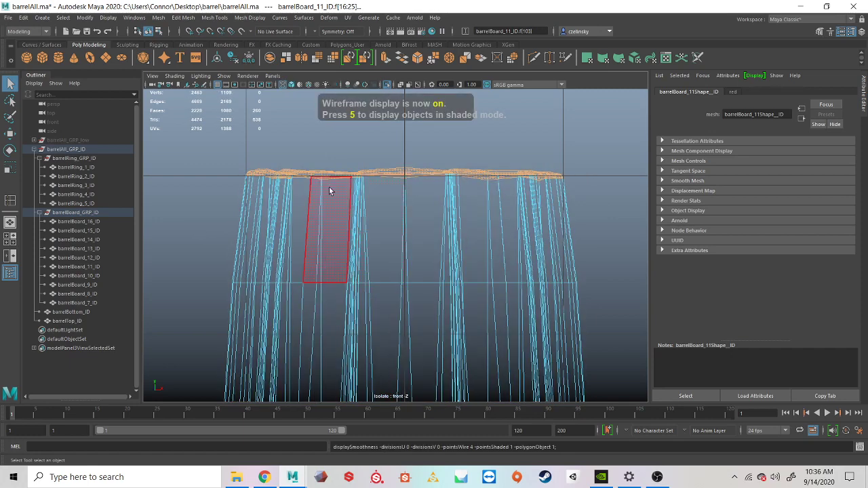
pyautogui.press('space')
pyautogui.press('space')
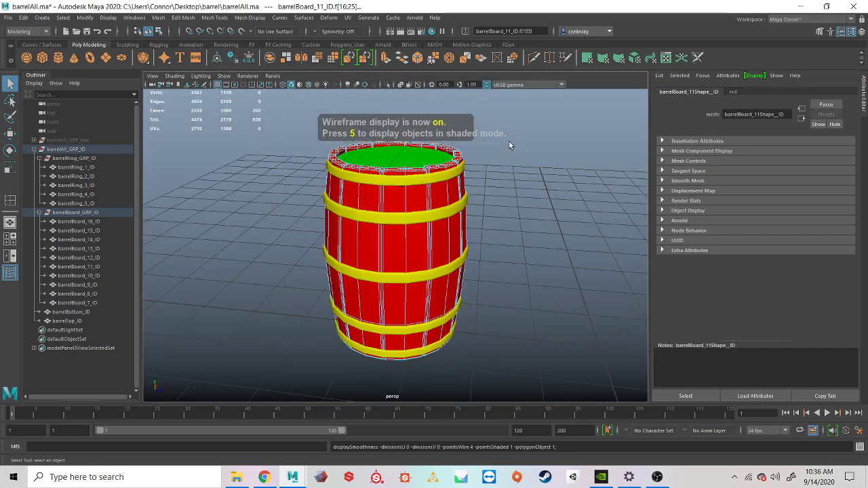
# Step: Assign a new Lambert material to the selected upper rim faces and set its colour to pure blue
pyautogui.press('f')
pyautogui.keyDown('alt'); pyautogui.moveTo(419, 185); pyautogui.dragTo(412, 164); pyautogui.keyUp('alt')
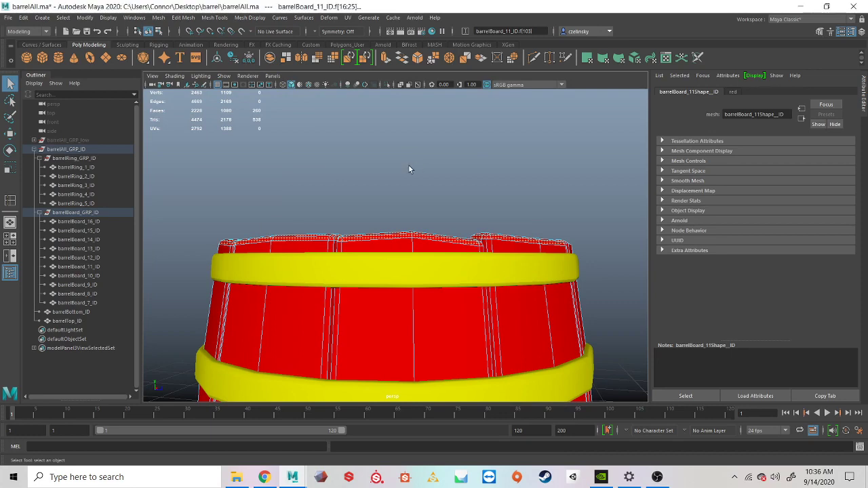
pyautogui.press('space')
pyautogui.press('space')
pyautogui.moveTo(230, 131); pyautogui.dragTo(295, 378, button='right')
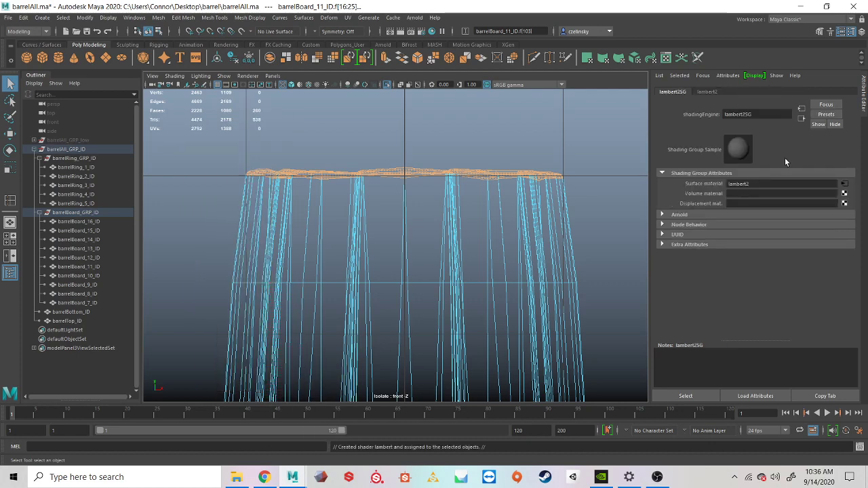
pyautogui.click(705, 92)
pyautogui.click(743, 193)
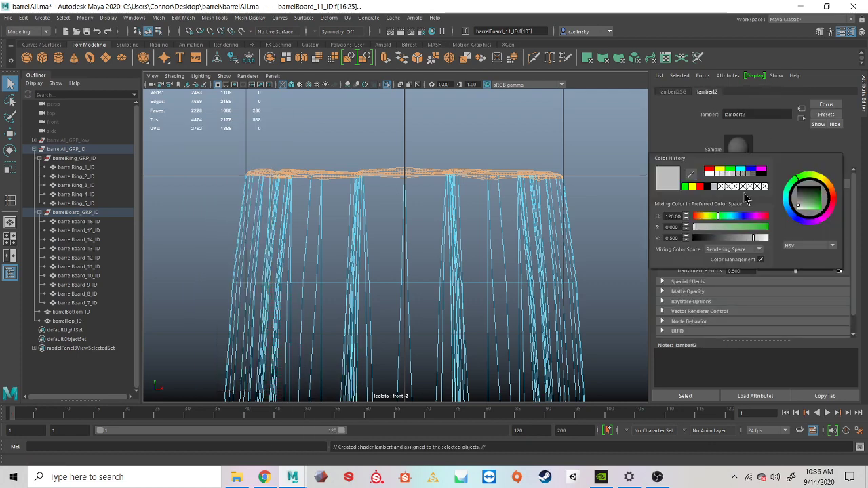
pyautogui.click(749, 169)
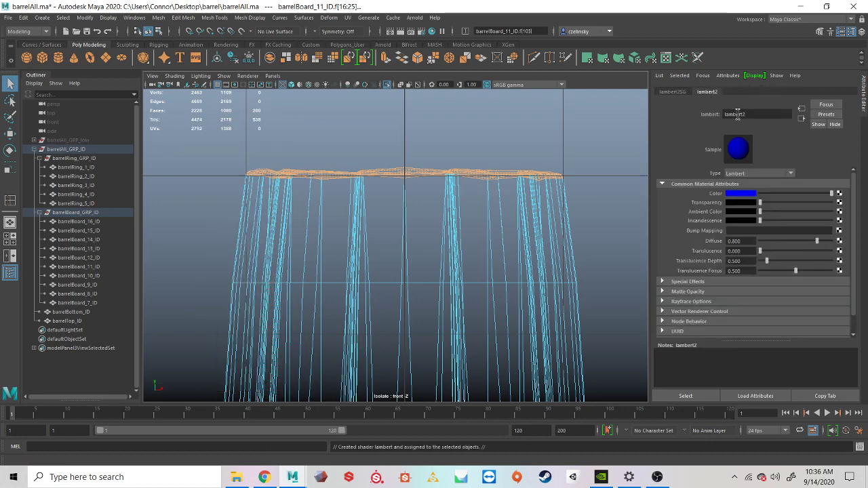
# Step: Rename the new material blue and replace lambert2 with blue in its shading group's name
pyautogui.moveTo(747, 115); pyautogui.dragTo(707, 115)
pyautogui.write('blue')
pyautogui.press('Return')
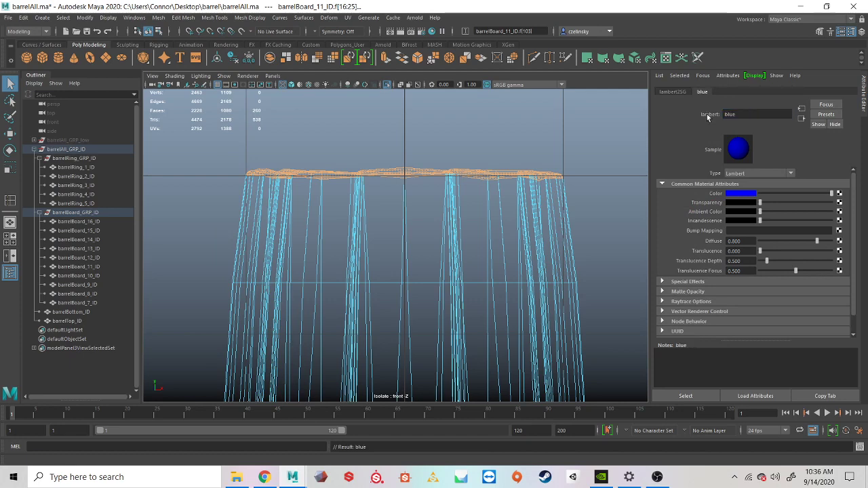
pyautogui.click(675, 91)
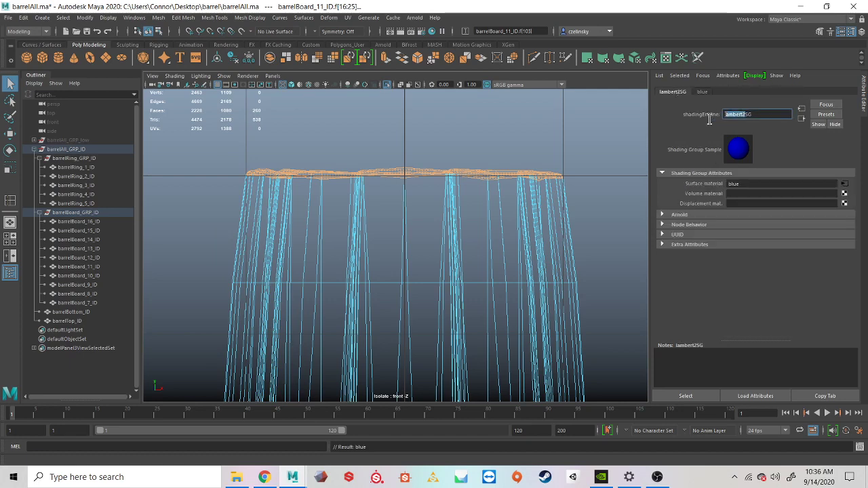
pyautogui.moveTo(746, 115); pyautogui.dragTo(722, 114)
pyautogui.write('blue')
pyautogui.press('Return')
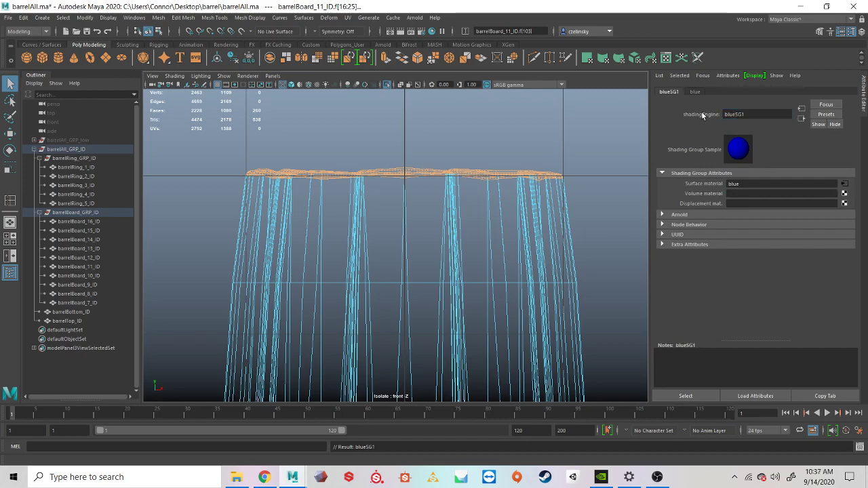
# Step: Select only the end faces along the lower rim of the isolated boards, excluding their long side faces
pyautogui.click(542, 135)
pyautogui.keyDown('alt'); pyautogui.moveTo(447, 238); pyautogui.dragTo(424, 42, button='middle'); pyautogui.keyUp('alt')
pyautogui.keyDown('alt'); pyautogui.moveTo(364, 246); pyautogui.dragTo(380, 101, button='middle'); pyautogui.keyUp('alt')
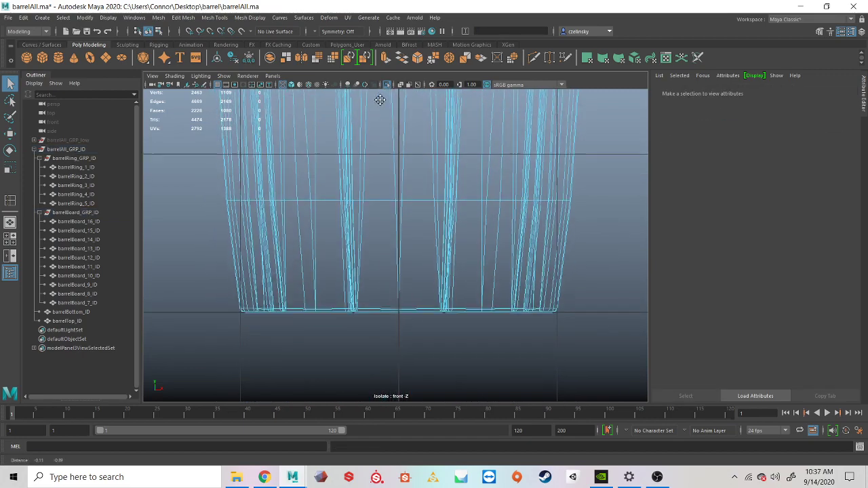
pyautogui.press('5')
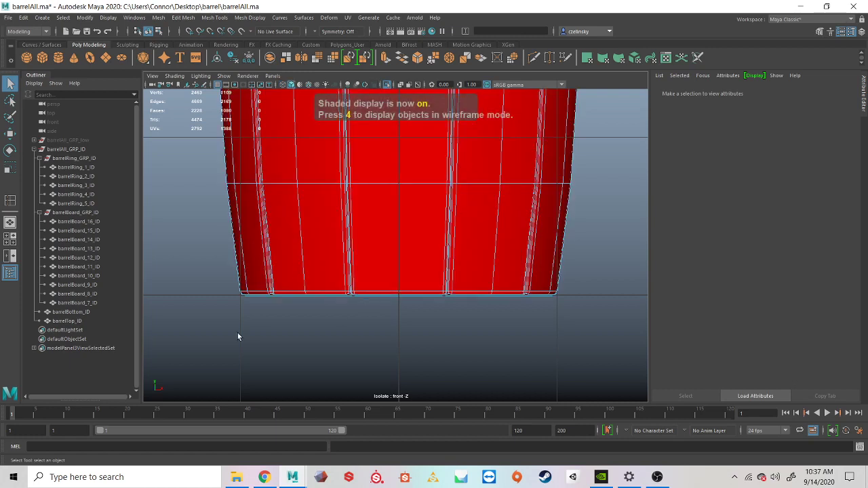
pyautogui.moveTo(192, 344); pyautogui.dragTo(638, 264)
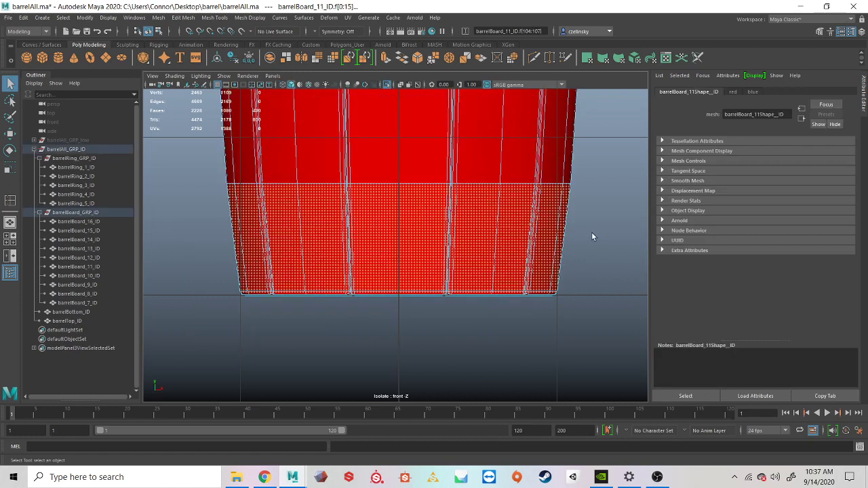
pyautogui.moveTo(629, 219); pyautogui.dragTo(174, 255)
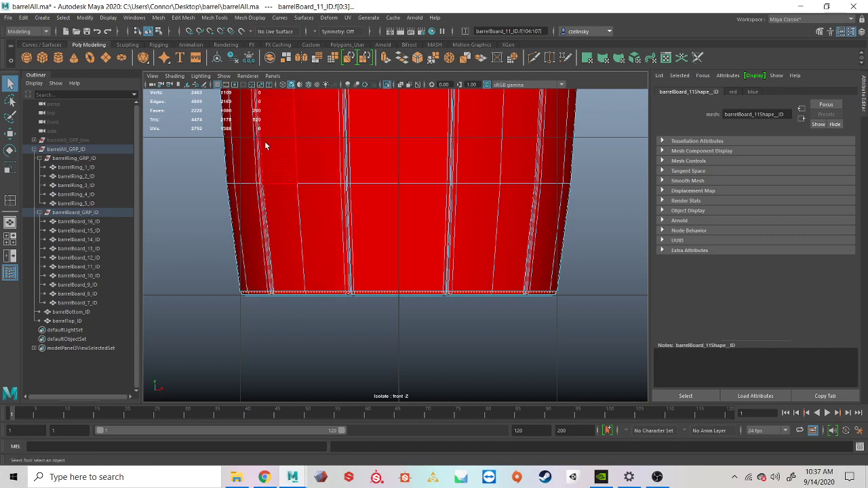
# Step: Assign the existing blue material to the selected lower rim faces and end the isolation, returning to the perspective view
pyautogui.moveTo(192, 150); pyautogui.dragTo(274, 401, button='right')
pyautogui.press('F8')
pyautogui.scroll(-8, 383, 234)
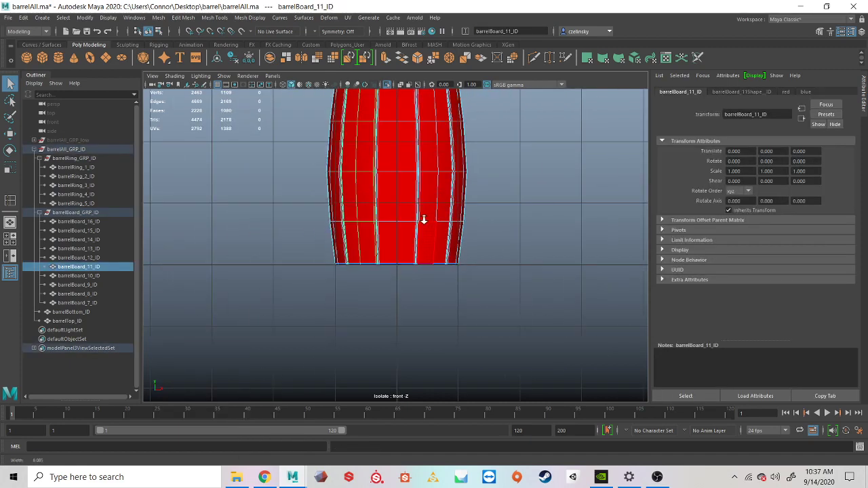
pyautogui.click(389, 84)
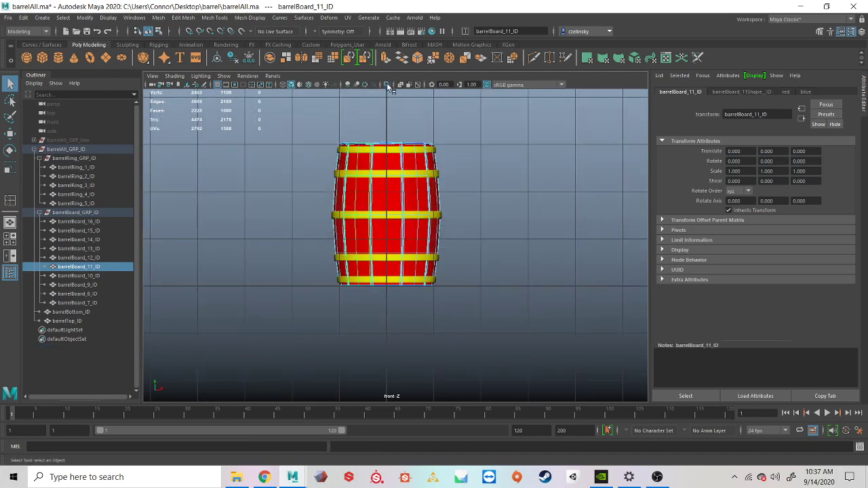
pyautogui.press('space')
pyautogui.press('space')
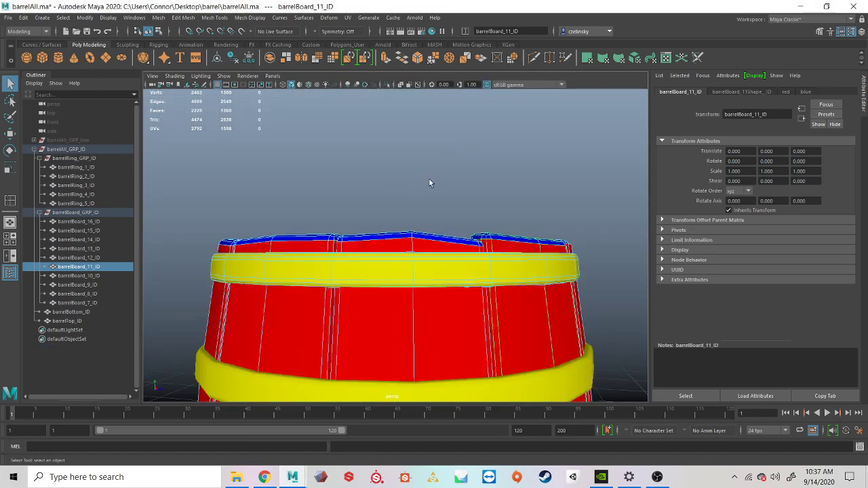
# Step: Clear the component selection and inspect the coloured ID barrel from several angles
pyautogui.press('a')
pyautogui.keyDown('alt'); pyautogui.moveTo(430, 181); pyautogui.dragTo(503, 167); pyautogui.keyUp('alt')
pyautogui.hotkey('ctrl', 'z')
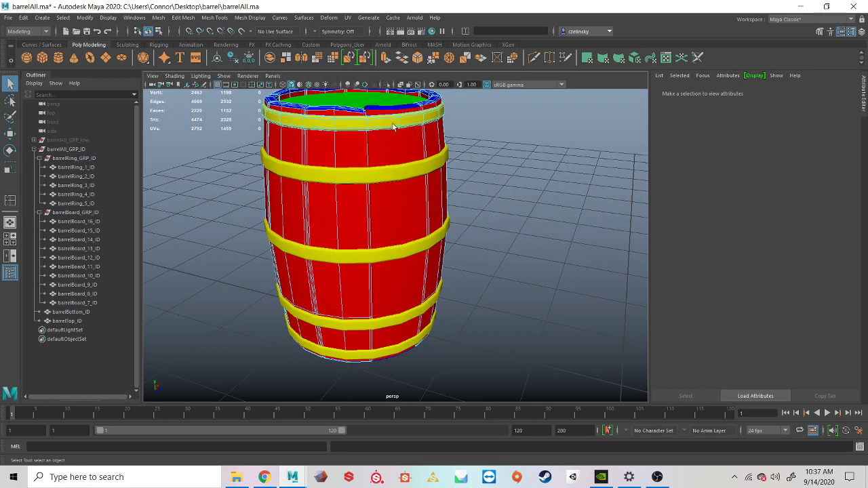
pyautogui.hotkey('ctrl', 'z')
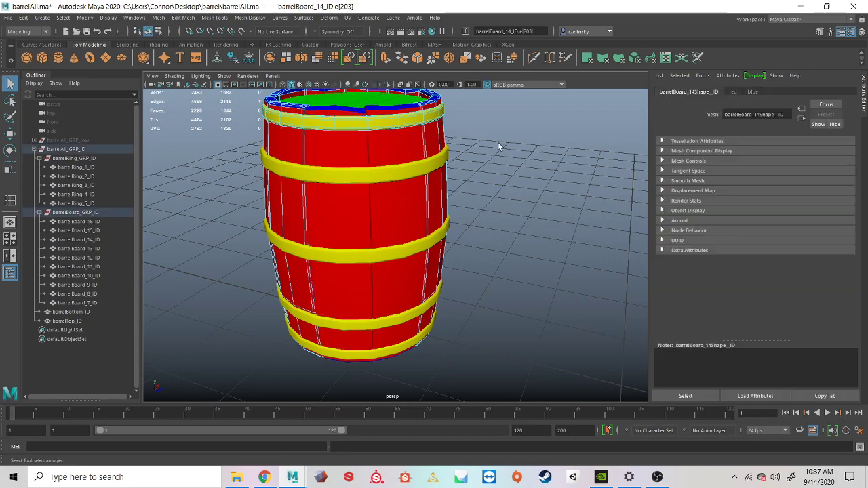
pyautogui.hotkey('ctrl', 'z')
pyautogui.click(523, 136)
pyautogui.keyDown('alt'); pyautogui.moveTo(524, 137); pyautogui.dragTo(481, 155, button='right'); pyautogui.keyUp('alt')
pyautogui.moveTo(481, 155)
pyautogui.keyDown('alt'); pyautogui.mouseDown()
pyautogui.moveTo(463, 174)
pyautogui.moveTo(478, 163)
pyautogui.mouseUp(); pyautogui.keyUp('alt')
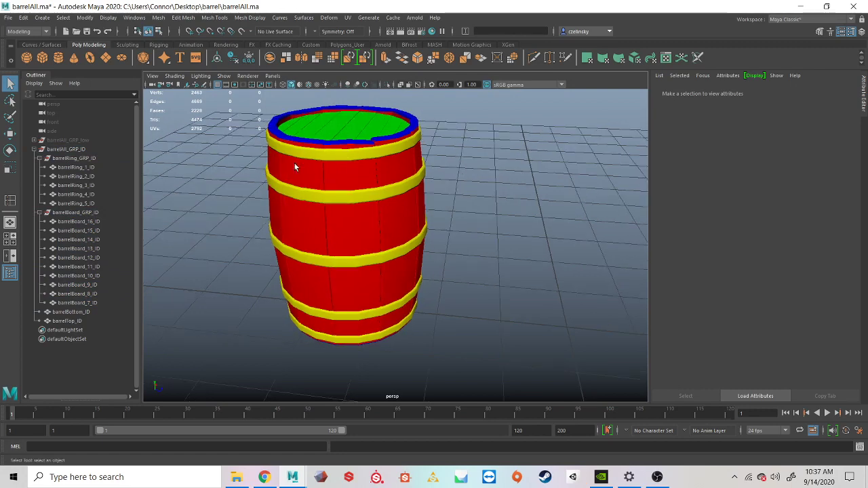
pyautogui.keyDown('alt'); pyautogui.moveTo(431, 234); pyautogui.dragTo(418, 217); pyautogui.keyUp('alt')
# Step: Unhide the barrelAll_GRP_low group and bring both barrels into view
pyautogui.click(71, 140)
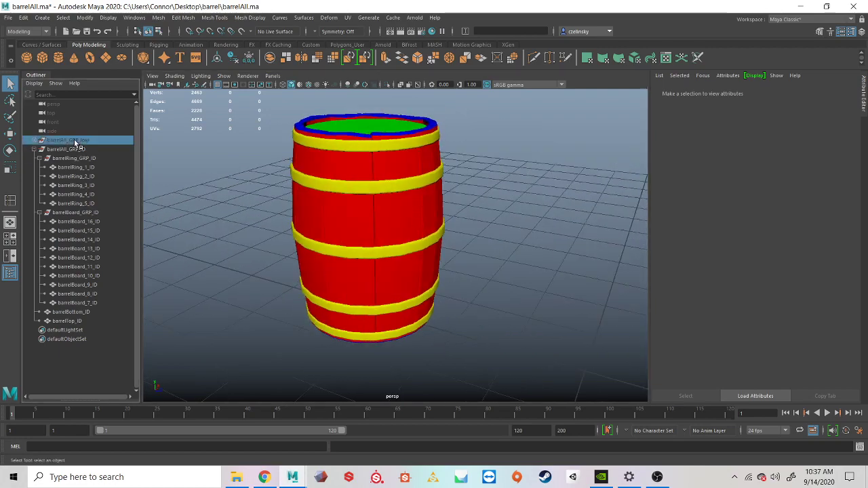
pyautogui.press('h')
pyautogui.keyDown('alt'); pyautogui.moveTo(349, 206); pyautogui.dragTo(304, 207, button='right'); pyautogui.keyUp('alt')
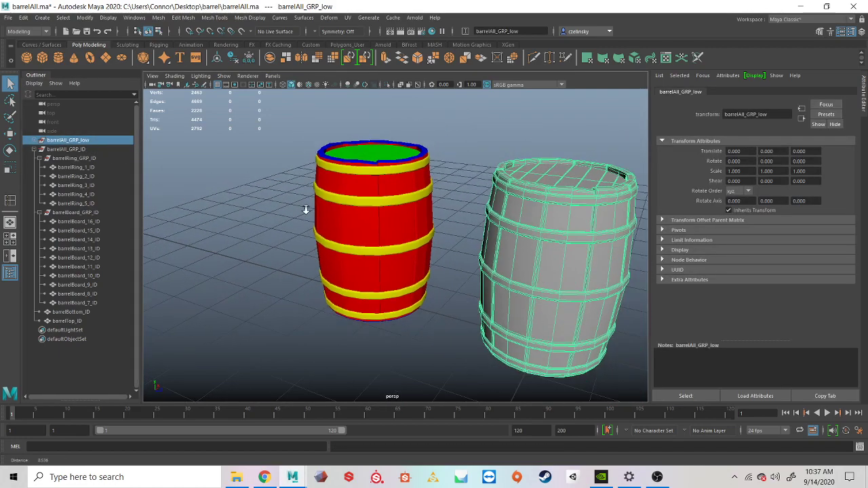
pyautogui.keyDown('alt'); pyautogui.moveTo(305, 207); pyautogui.dragTo(362, 219); pyautogui.keyUp('alt')
# Step: Set the Translate Z of barrelAll_GRP_ID to 0 so it shares the low barrel's position
pyautogui.click(79, 149)
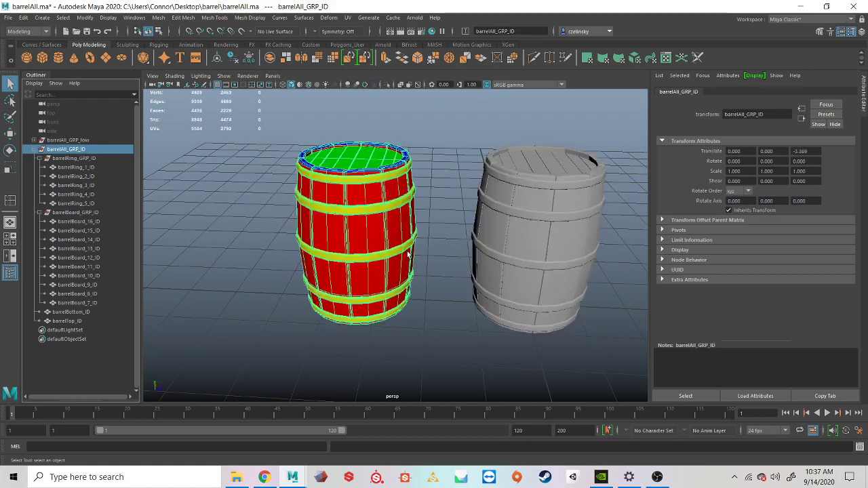
pyautogui.keyDown('alt'); pyautogui.moveTo(408, 253); pyautogui.dragTo(305, 229, button='middle'); pyautogui.keyUp('alt')
pyautogui.keyDown('alt'); pyautogui.moveTo(349, 233); pyautogui.dragTo(319, 181); pyautogui.keyUp('alt')
pyautogui.press('w')
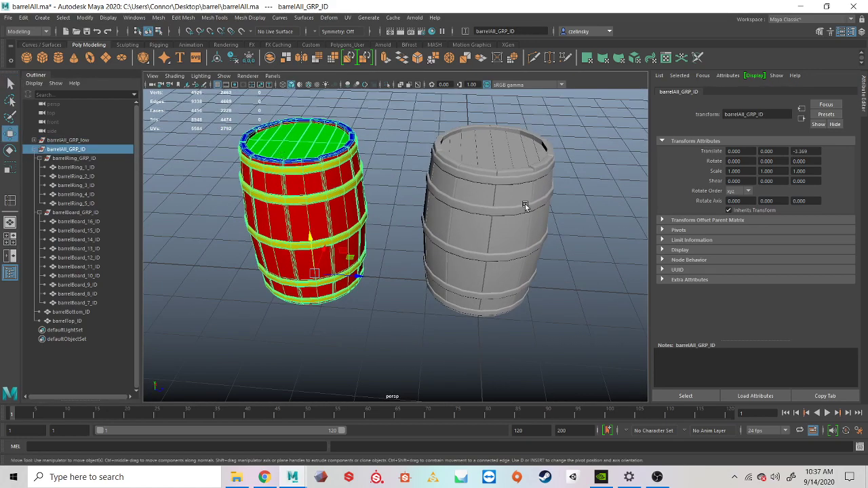
pyautogui.click(801, 150)
pyautogui.write('0')
pyautogui.press('Return')
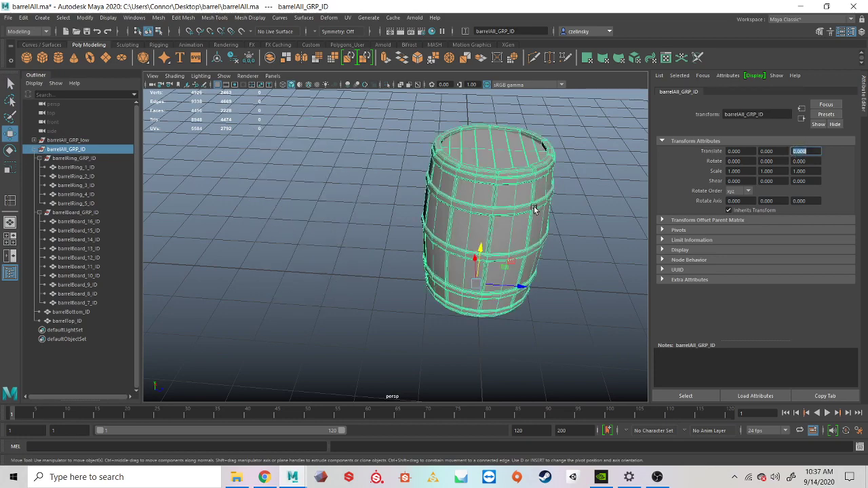
# Step: Examine how the low and ID barrels overlap, undoing the brief trial move of the ID group
pyautogui.keyDown('alt'); pyautogui.moveTo(534, 208); pyautogui.dragTo(157, 160); pyautogui.keyUp('alt')
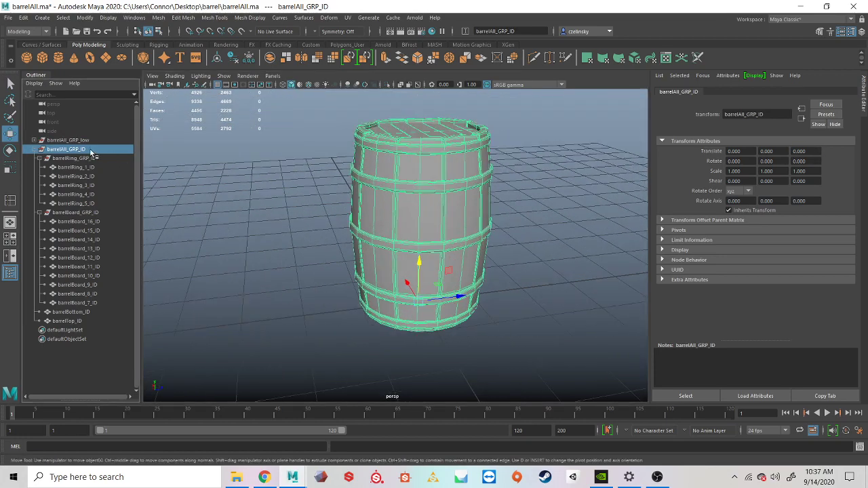
pyautogui.moveTo(459, 295); pyautogui.dragTo(439, 298)
pyautogui.hotkey('ctrl', 'z')
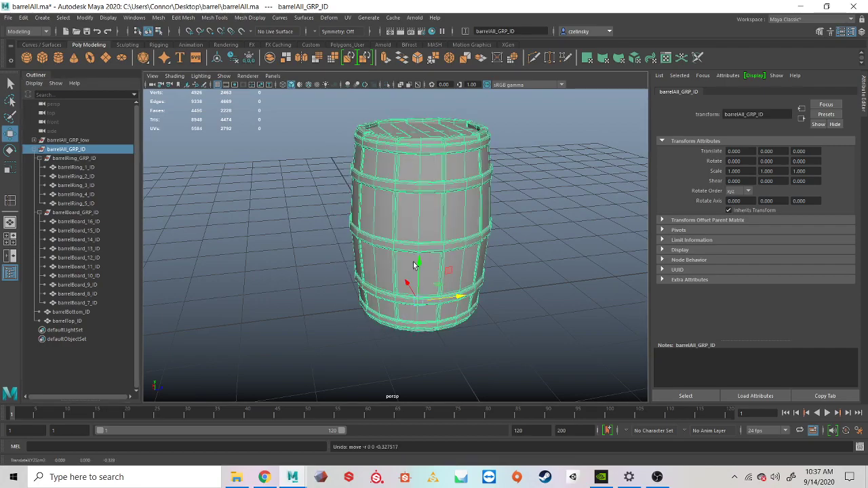
pyautogui.click(283, 180)
pyautogui.keyDown('alt'); pyautogui.moveTo(283, 180); pyautogui.dragTo(413, 174); pyautogui.keyUp('alt')
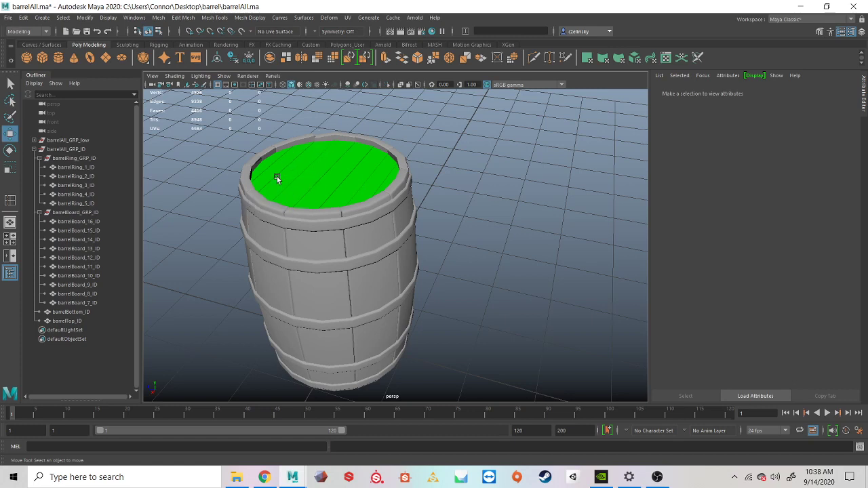
pyautogui.keyDown('alt'); pyautogui.moveTo(398, 258); pyautogui.dragTo(236, 180); pyautogui.keyUp('alt')
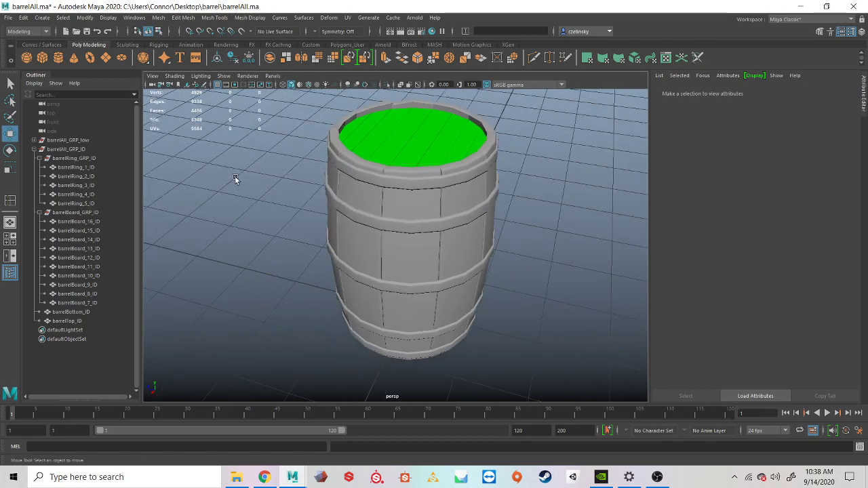
# Step: Collapse the barrelAll_GRP_ID group in the scene hierarchy and hide it
pyautogui.click(61, 149)
pyautogui.click(35, 150)
pyautogui.click(271, 175)
pyautogui.keyDown('alt'); pyautogui.moveTo(455, 181); pyautogui.dragTo(272, 178); pyautogui.keyUp('alt')
pyautogui.click(67, 139)
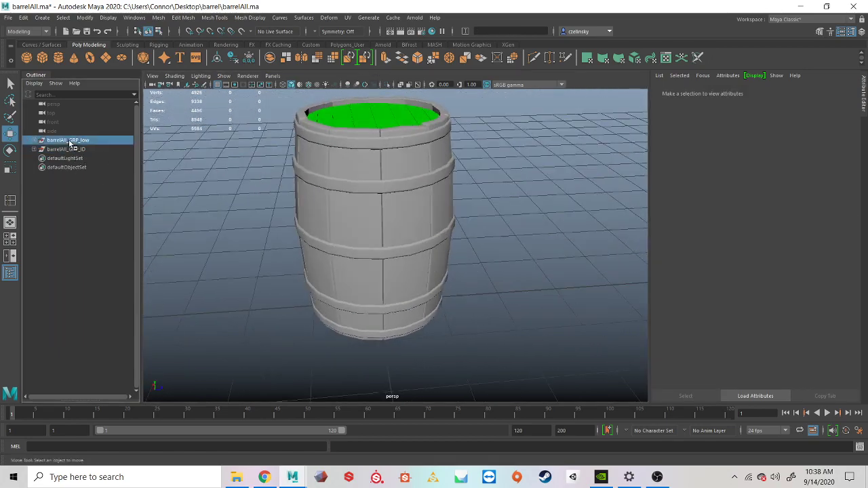
pyautogui.click(68, 149)
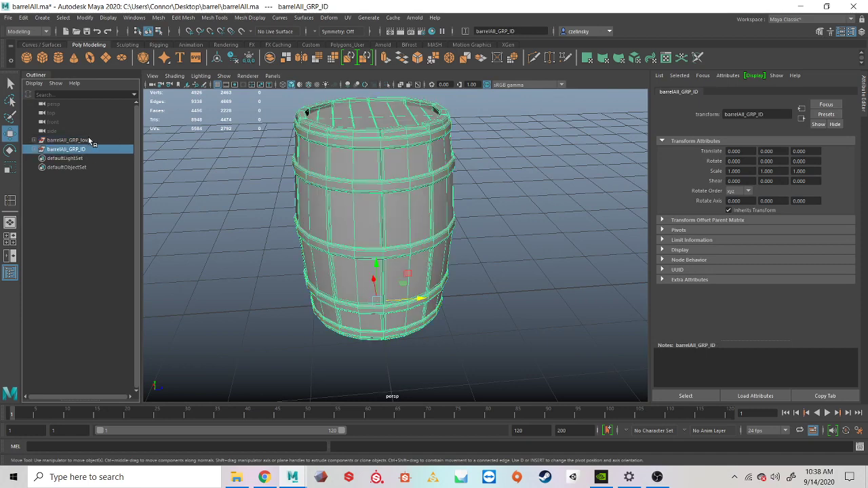
pyautogui.press('h')
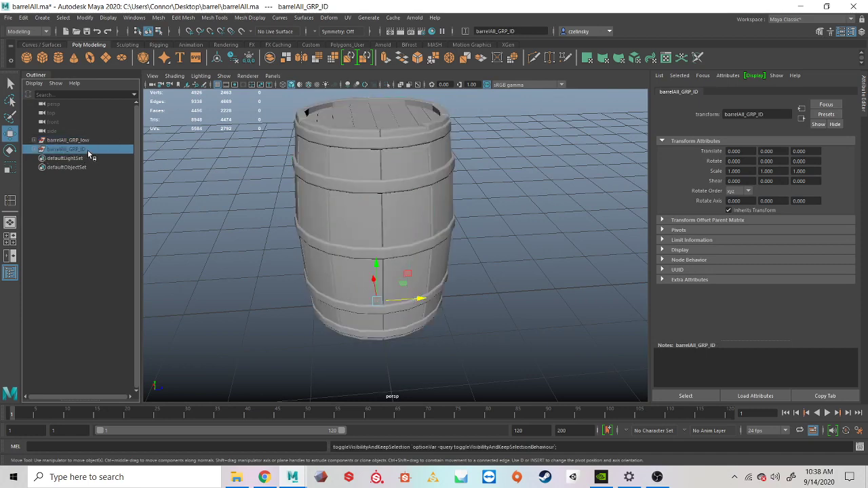
# Step: Select all the meshes of the low barrel and bring up the export of the current selection
pyautogui.click(528, 232)
pyautogui.moveTo(491, 100); pyautogui.dragTo(255, 361)
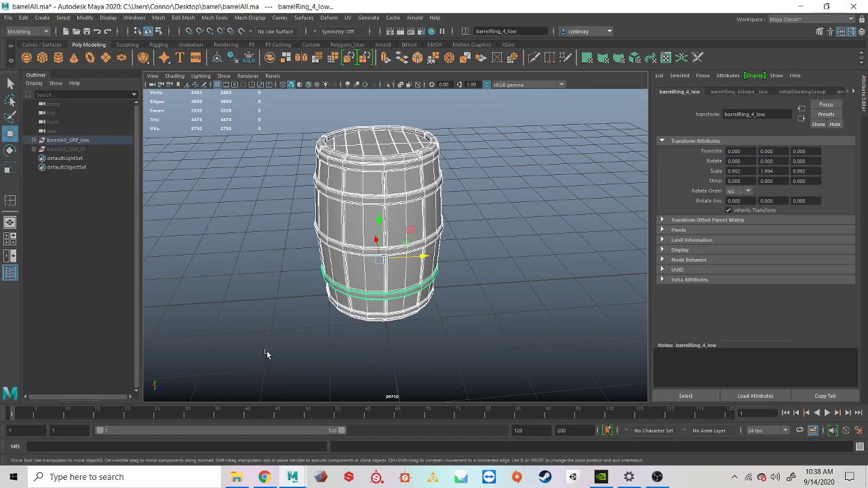
pyautogui.click(8, 17)
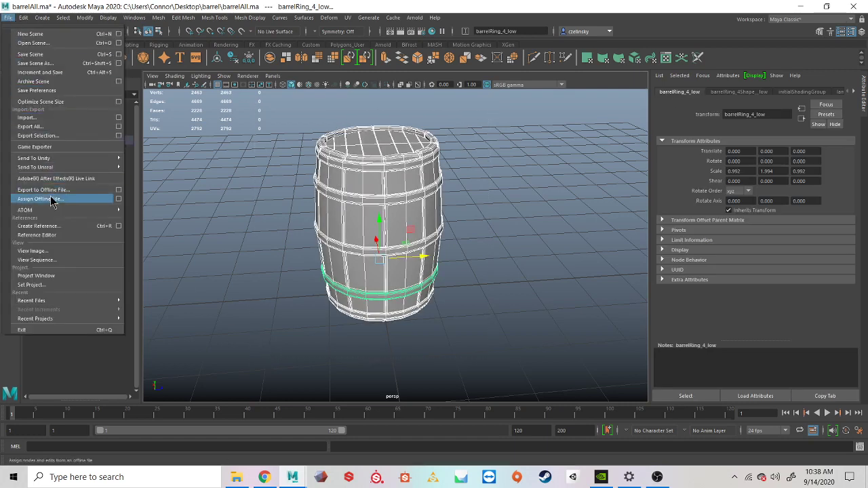
pyautogui.click(59, 136)
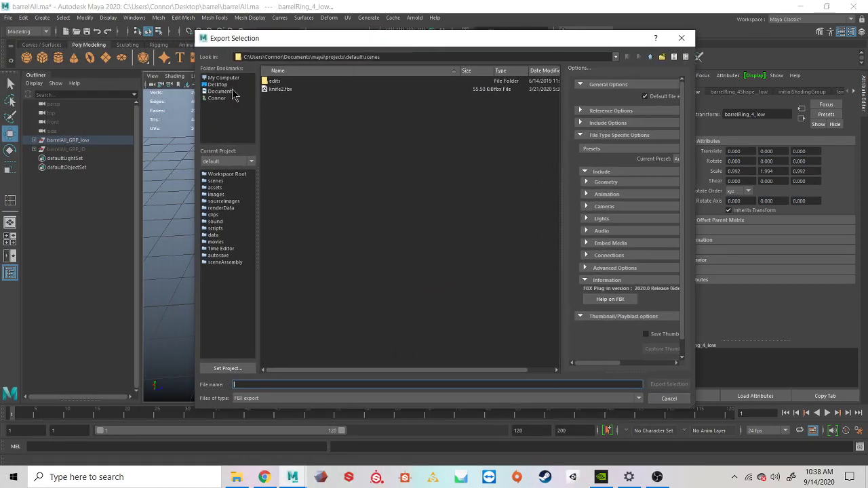
# Step: Create a new folder on the Desktop and open it as the export destination
pyautogui.click(222, 84)
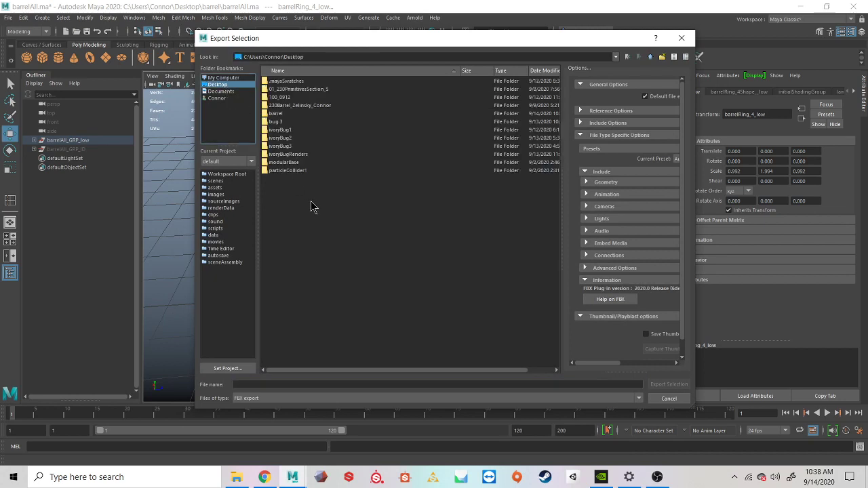
pyautogui.doubleClick(282, 114)
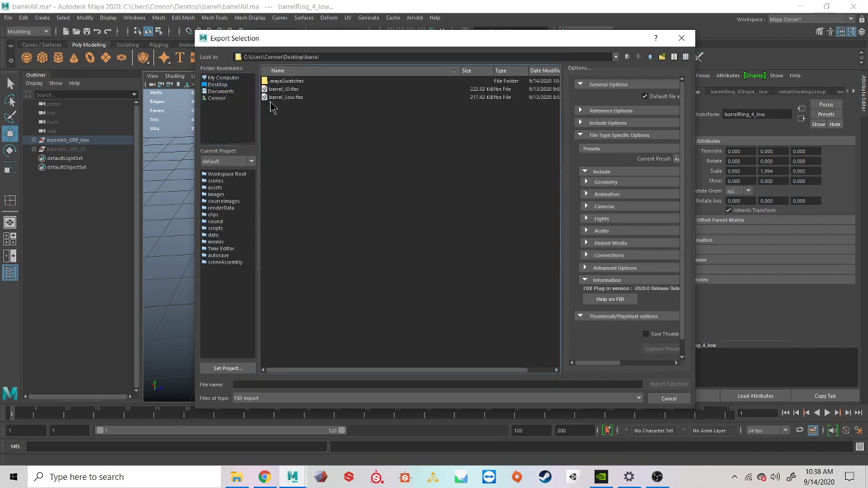
pyautogui.click(215, 85)
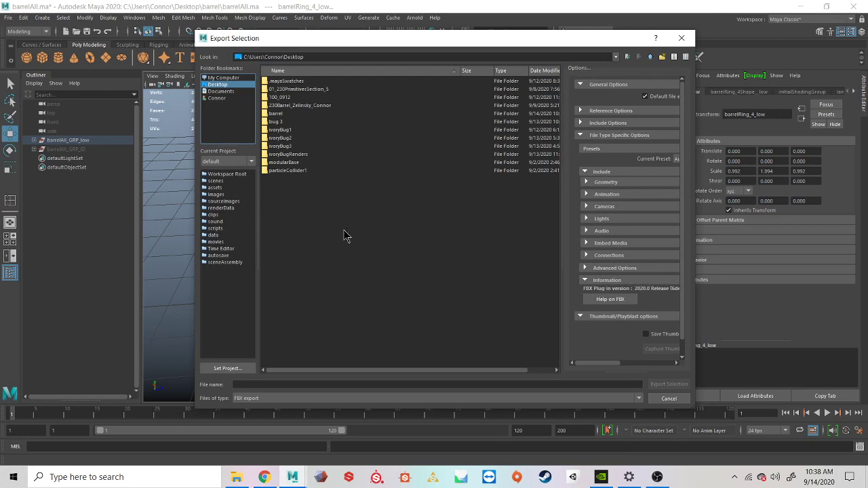
pyautogui.rightClick(299, 214)
pyautogui.click(335, 224)
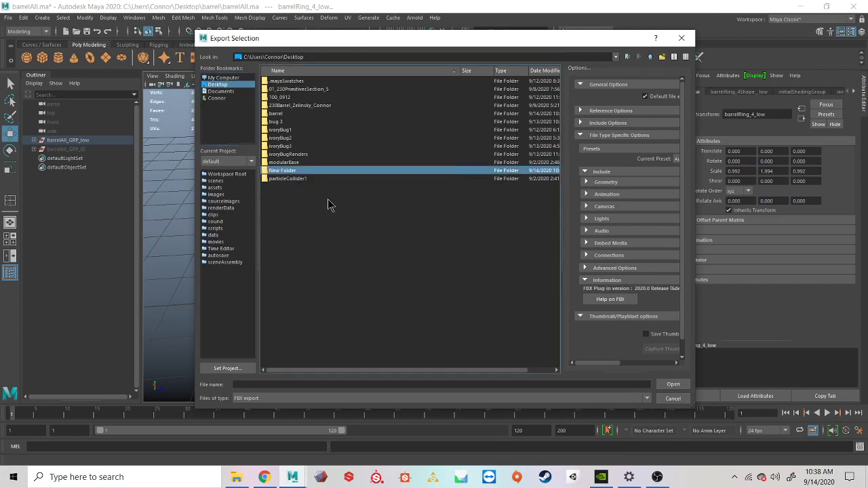
pyautogui.doubleClick(301, 171)
# Step: Export the selected low barrel as an FBX file named barrel_low
pyautogui.click(254, 384)
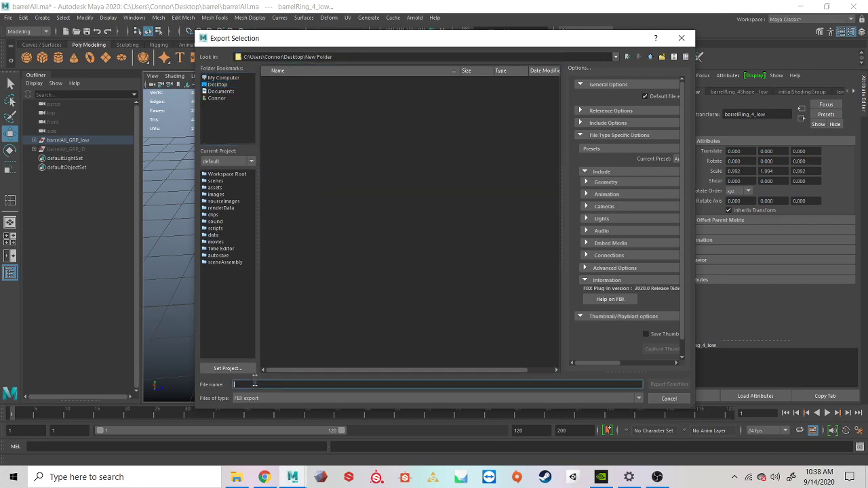
pyautogui.write('barrel_low')
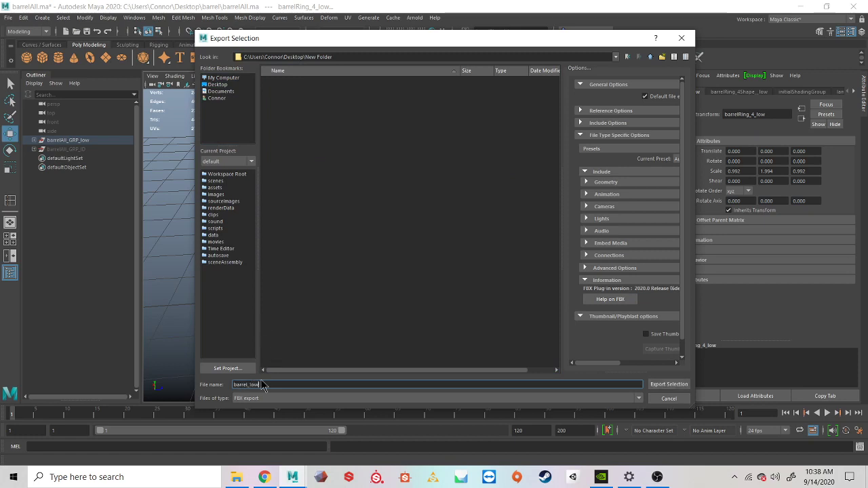
pyautogui.click(666, 385)
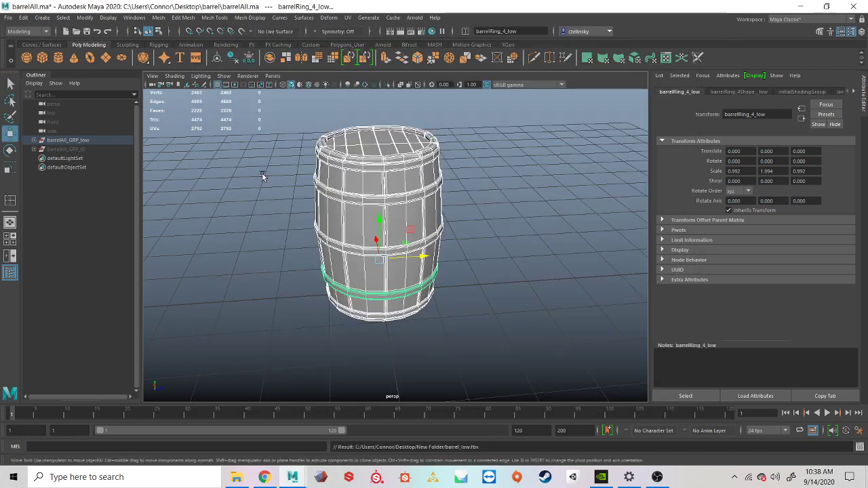
# Step: Hide the barrelAll_GRP_low group and unhide the barrelAll_GRP_ID group
pyautogui.click(94, 141)
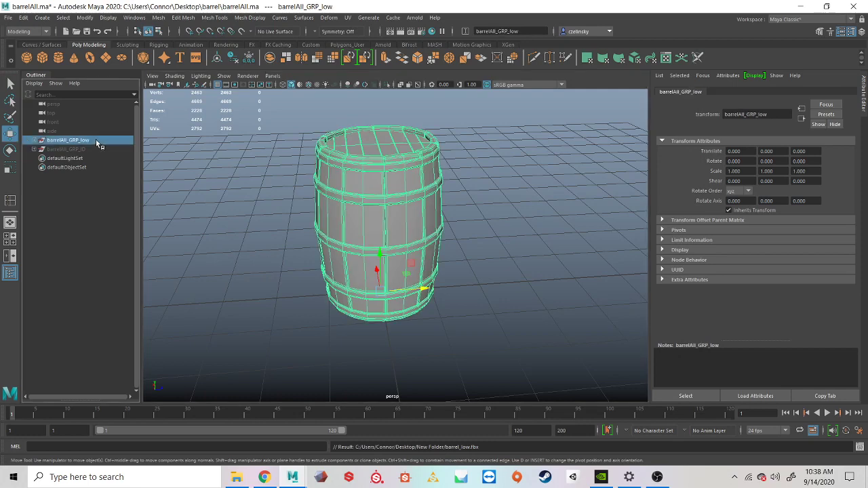
pyautogui.hotkey('ctrl', 'h')
pyautogui.click(99, 149)
pyautogui.hotkey('ctrl', 'h')
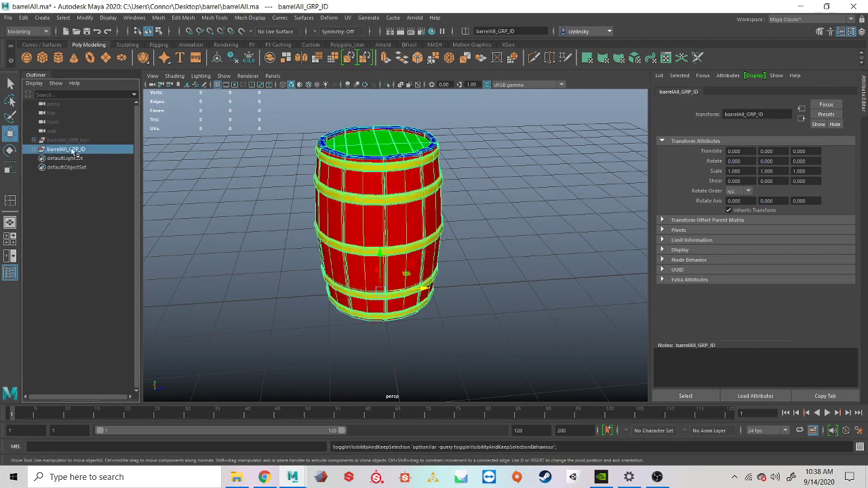
# Step: Select all the meshes of the coloured ID barrel and bring up the export of that selection
pyautogui.click(226, 148)
pyautogui.moveTo(266, 97); pyautogui.dragTo(568, 393)
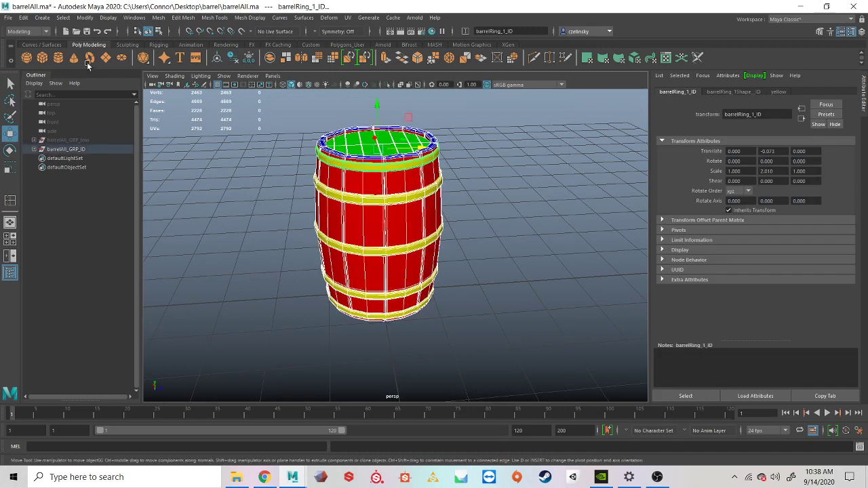
pyautogui.click(8, 18)
pyautogui.click(54, 148)
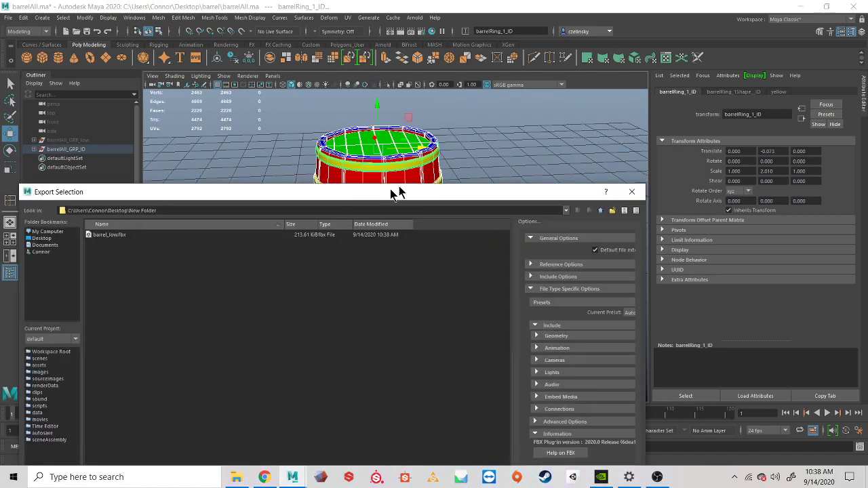
# Step: Export the ID barrel as an FBX file named barrel_ID beside barrel_low.fbx and clear the selection
pyautogui.moveTo(393, 194); pyautogui.dragTo(451, 23)
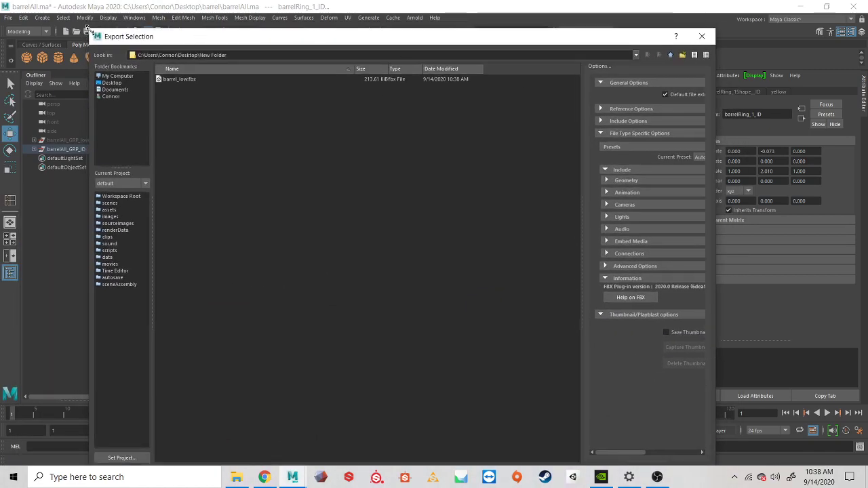
pyautogui.moveTo(89, 29); pyautogui.dragTo(189, 204)
pyautogui.moveTo(311, 216); pyautogui.dragTo(314, 57)
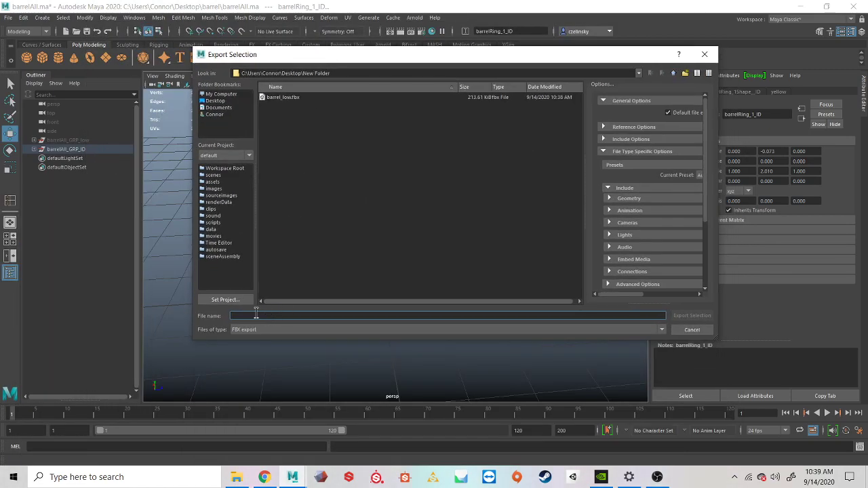
pyautogui.write('barrel_ID')
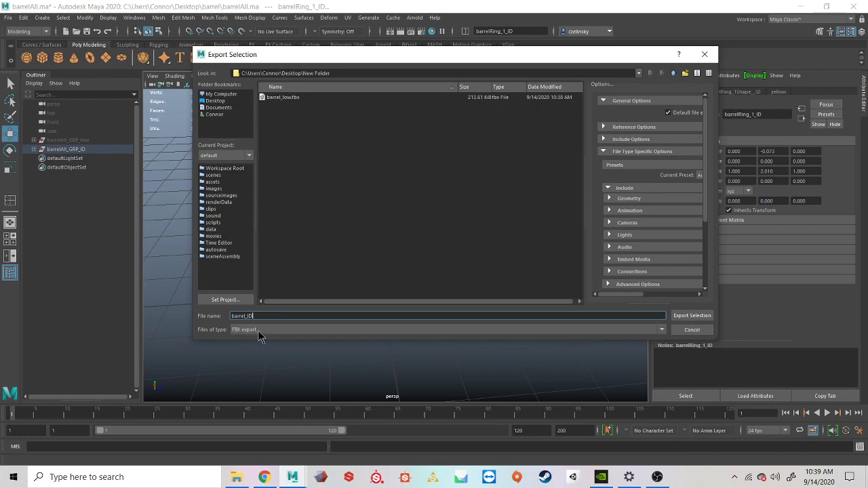
pyautogui.click(260, 330)
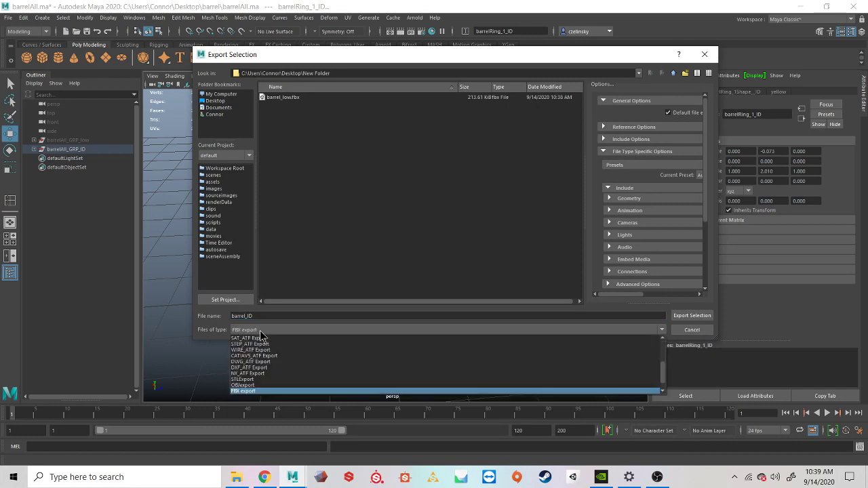
pyautogui.click(236, 392)
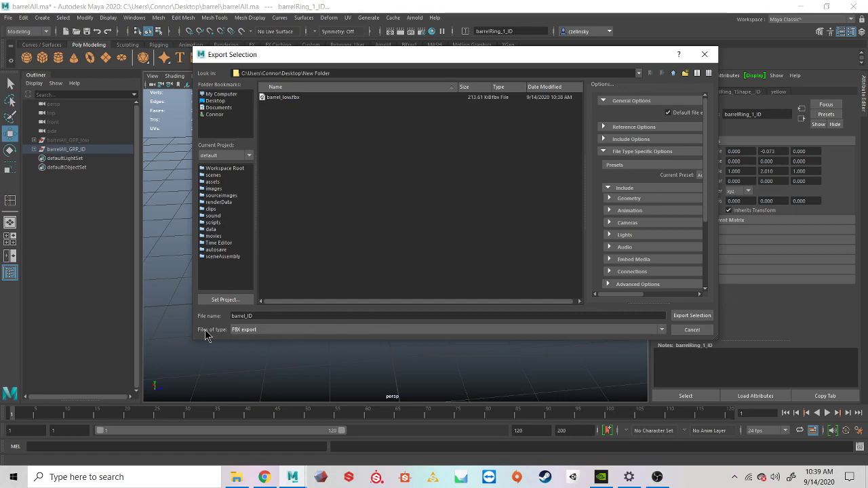
pyautogui.click(701, 319)
pyautogui.press('w')
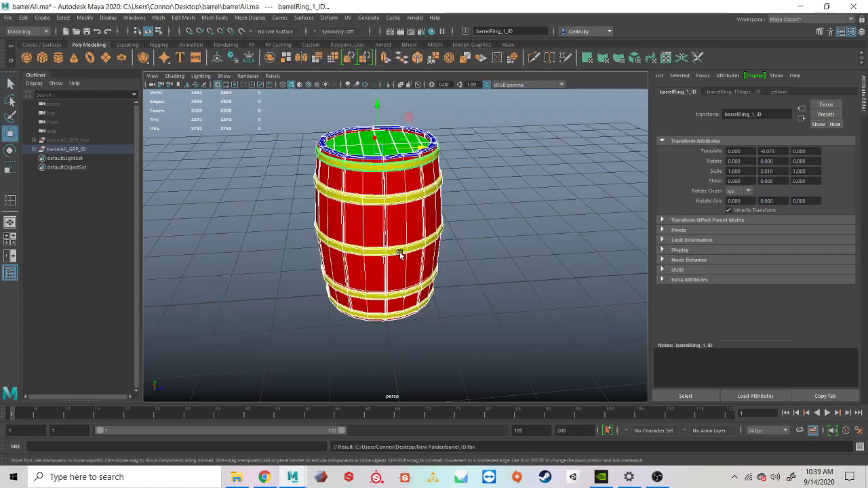
pyautogui.click(249, 254)
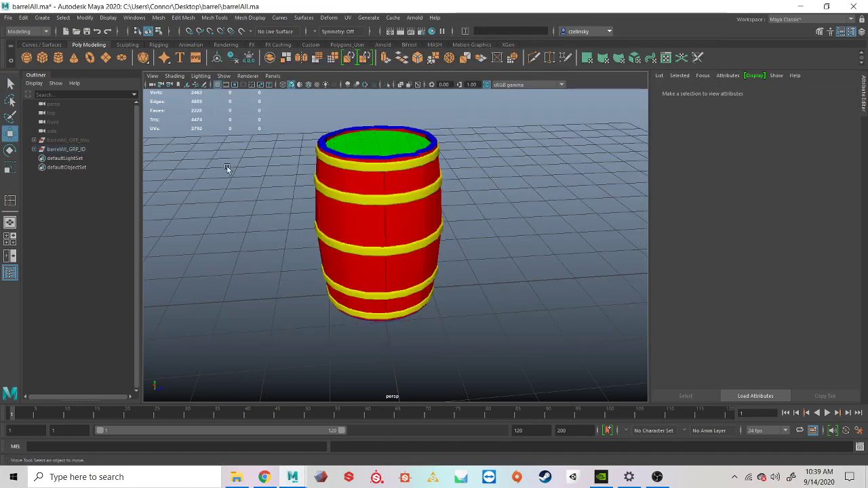
# Step: Open the Plug-in Manager to check the availability of FBX export
pyautogui.click(133, 19)
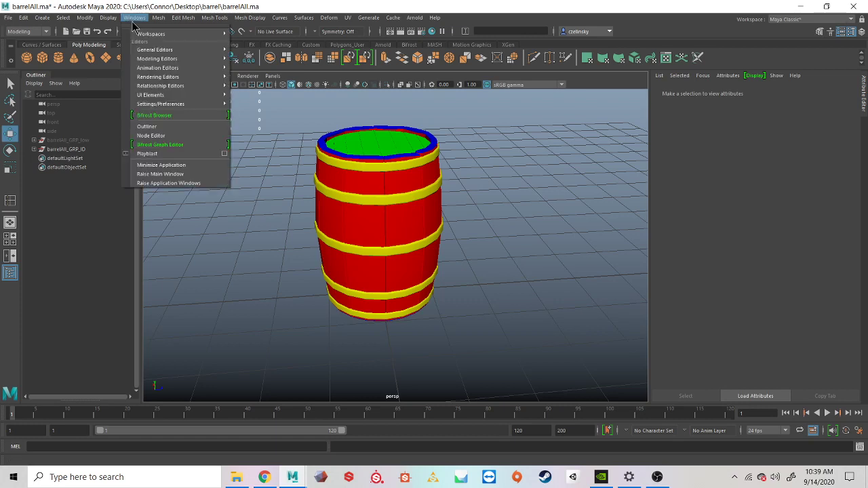
pyautogui.moveTo(153, 104)
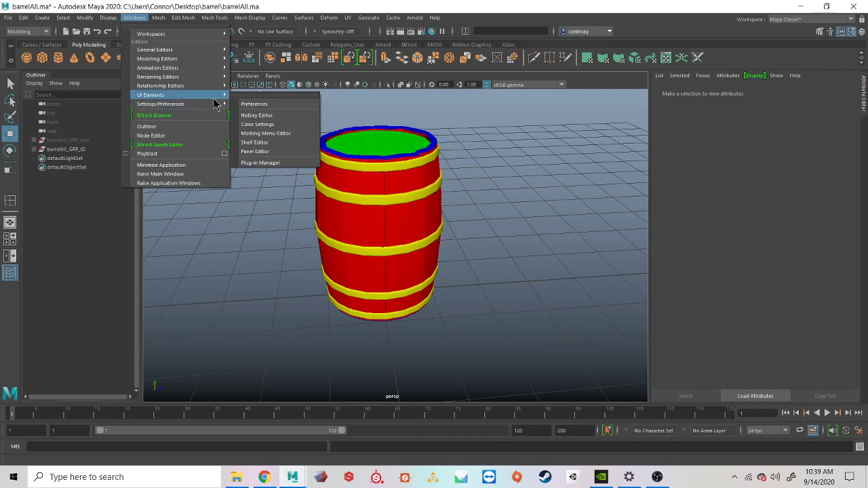
pyautogui.click(298, 164)
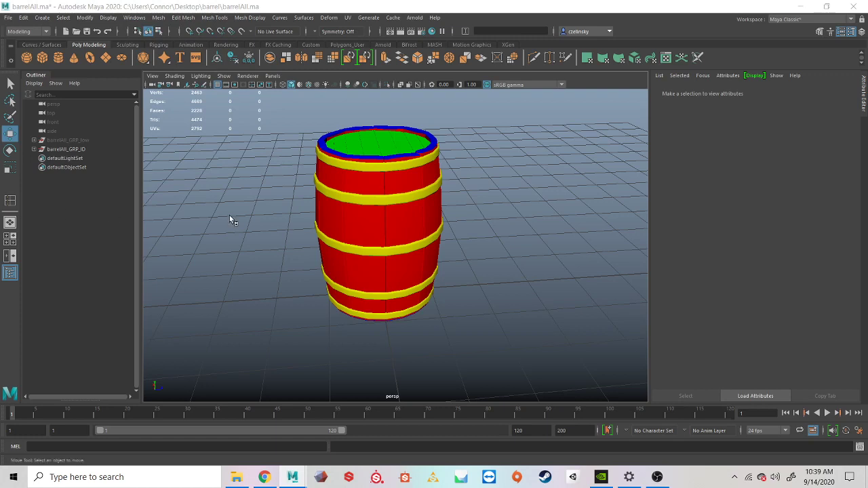
pyautogui.scroll(-2, 229, 215)
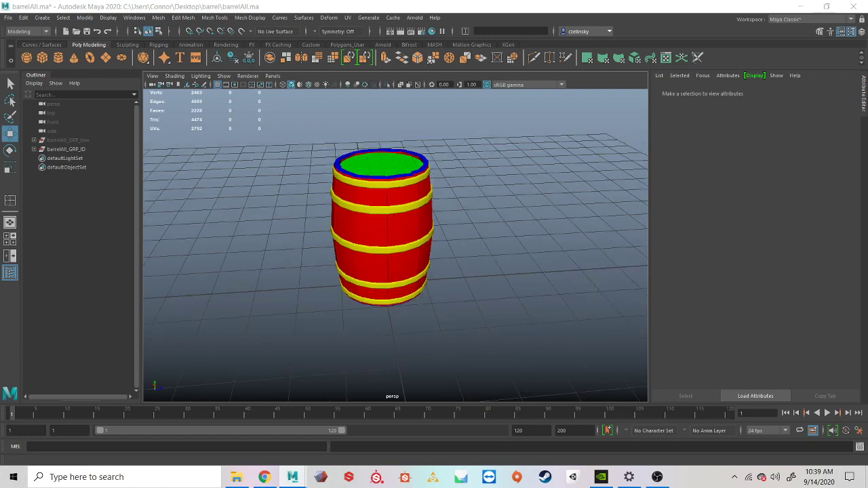
pyautogui.click(134, 18)
pyautogui.moveTo(175, 105)
pyautogui.click(266, 163)
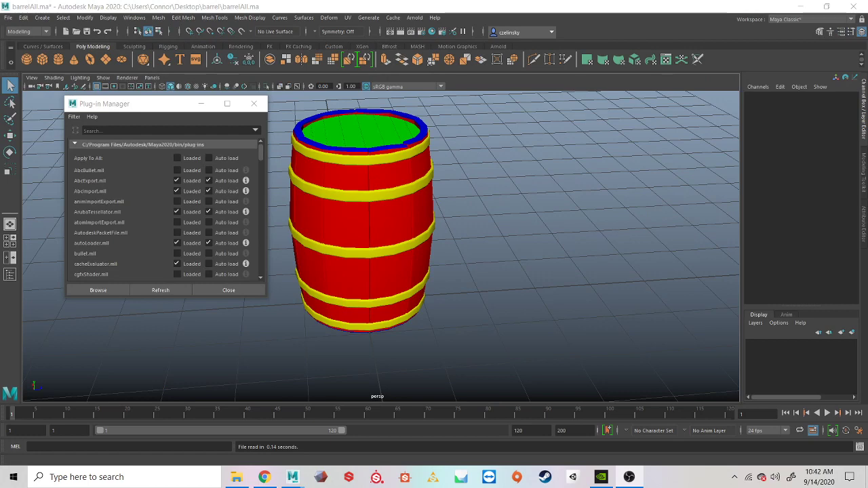
# Step: Search the plug-ins for "fbx", check their Loaded and Auto load settings, and close the manager
pyautogui.moveTo(128, 104); pyautogui.dragTo(135, 109)
pyautogui.click(133, 18)
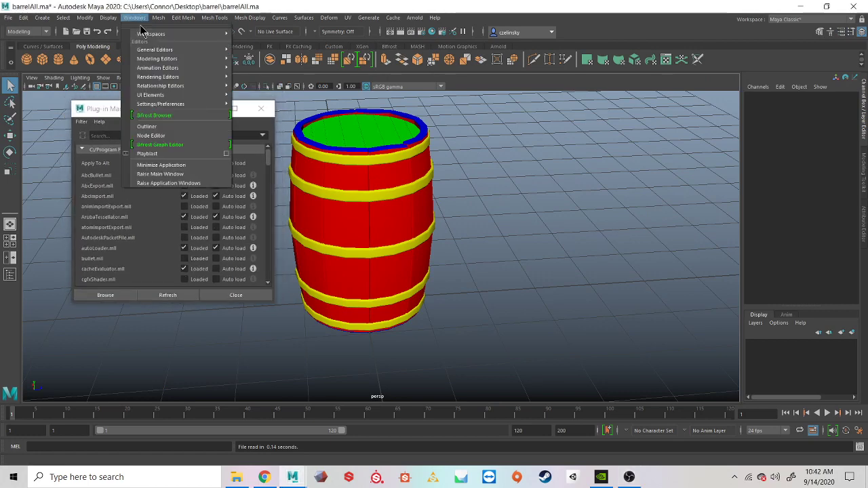
pyautogui.moveTo(176, 104)
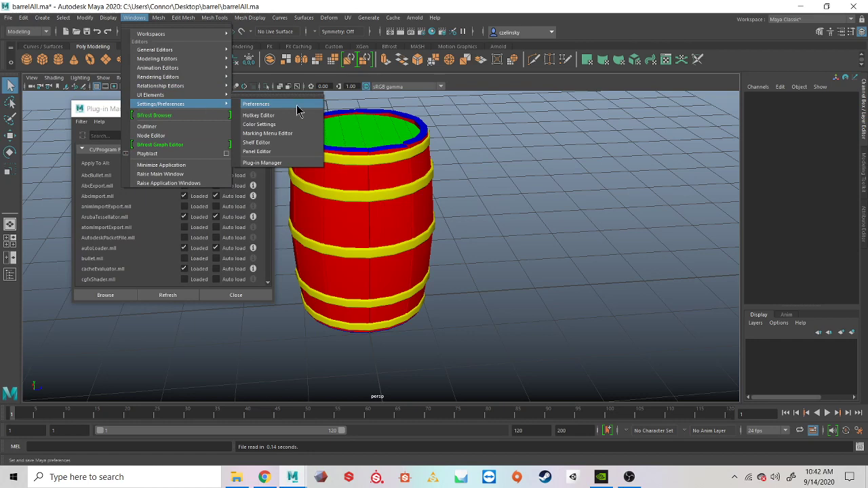
pyautogui.click(98, 118)
pyautogui.moveTo(122, 108); pyautogui.dragTo(139, 98)
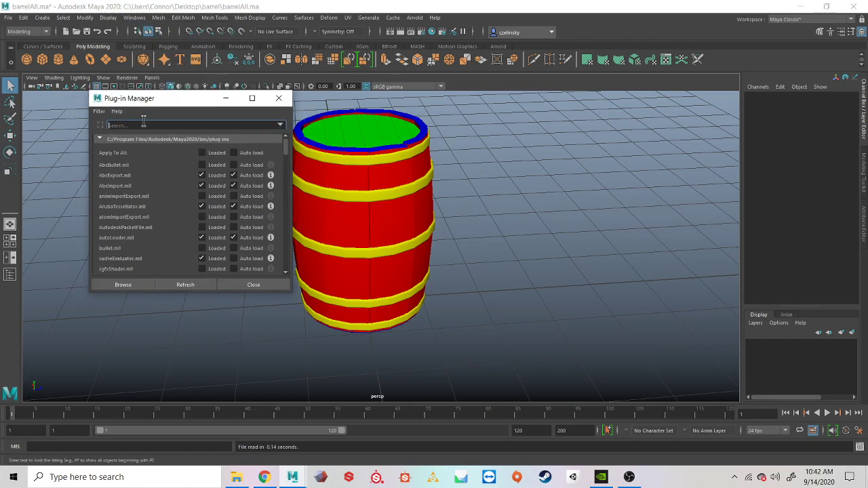
pyautogui.write('fbx')
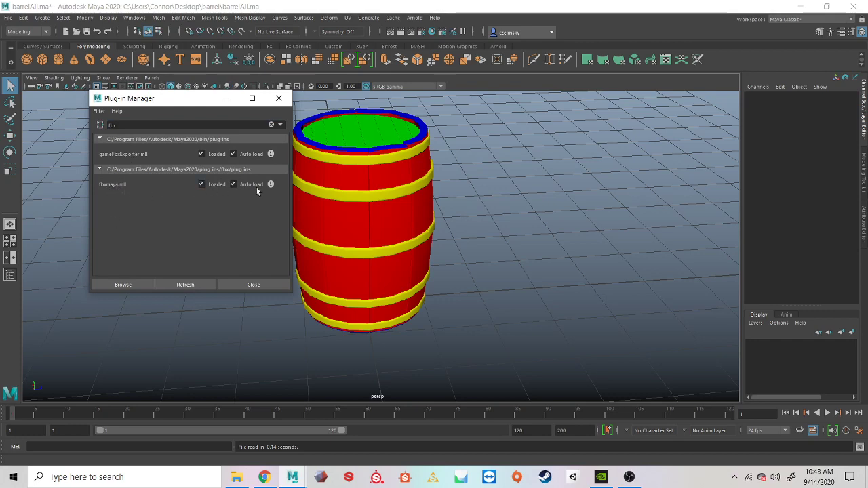
pyautogui.click(260, 284)
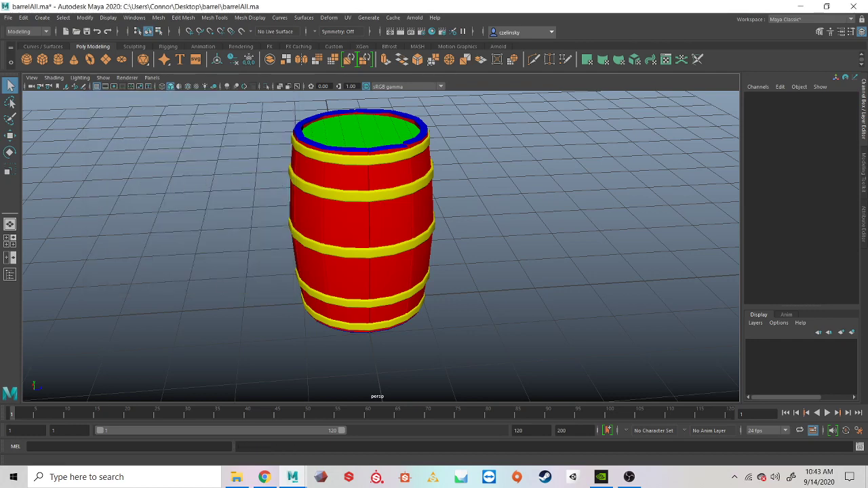